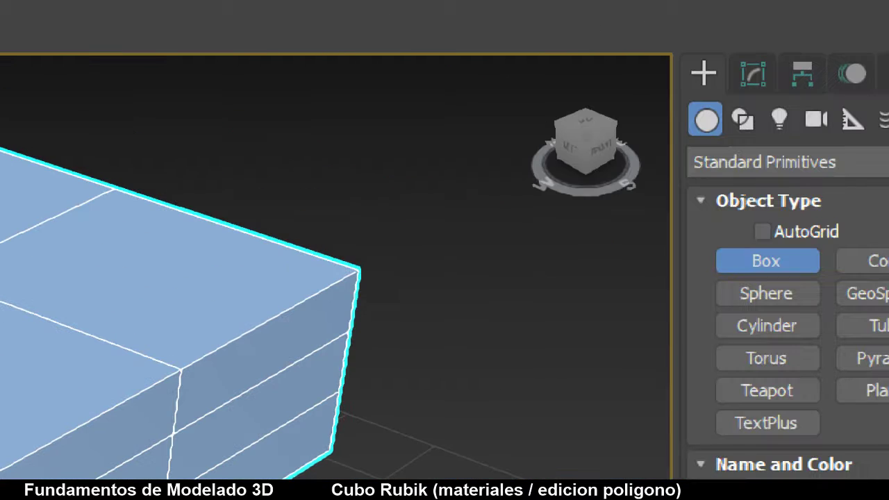
- Set the box's length, width and height to 100 and its length segments to 3
left_click(757, 76)
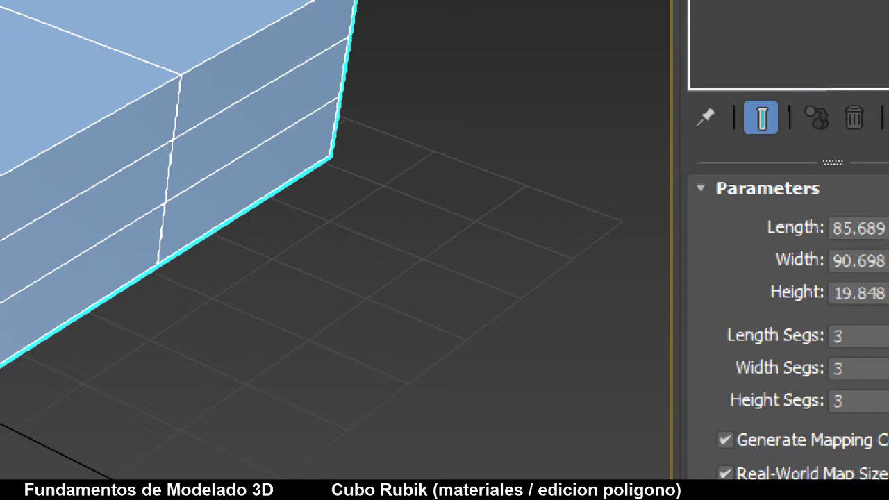
double_click(858, 228)
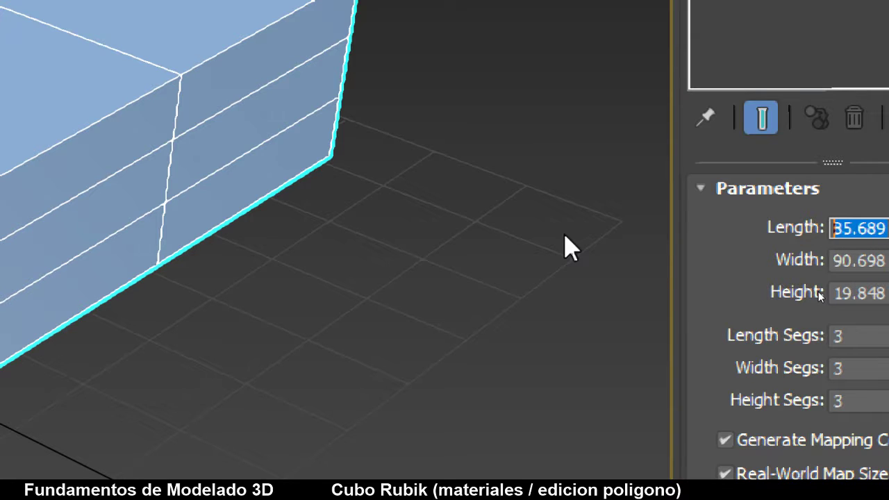
type("100")
key("Tab")
type("100")
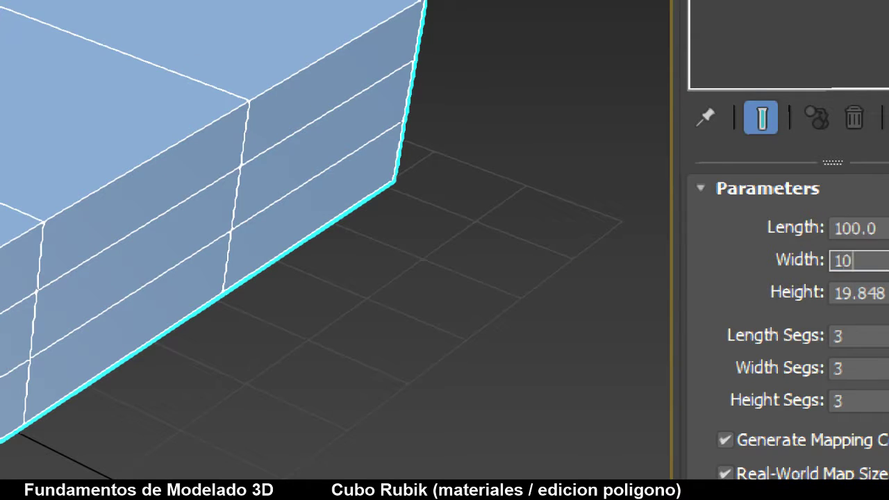
key("Tab")
type("100")
key("Tab")
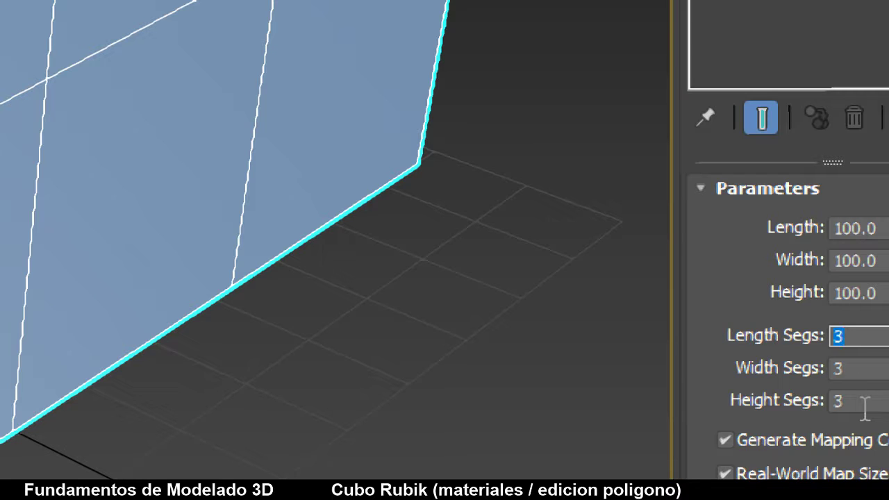
key("BackSpace")
type("3")
key("Return")
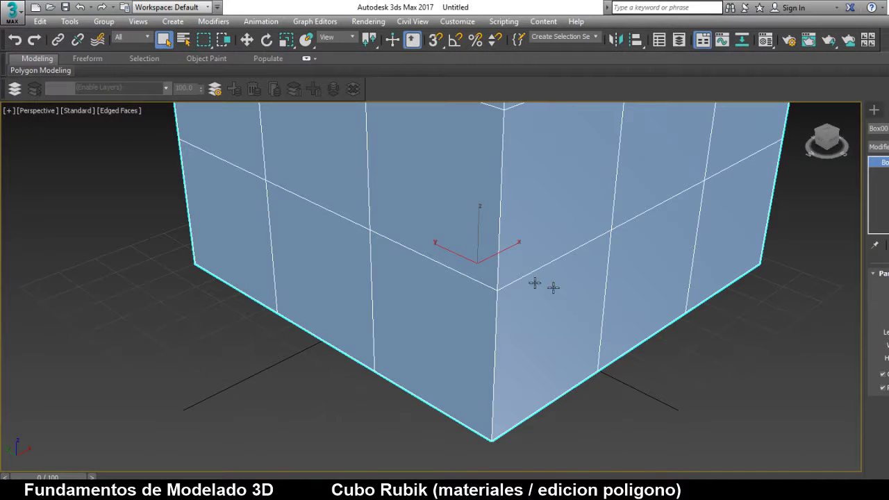
right_click(504, 254)
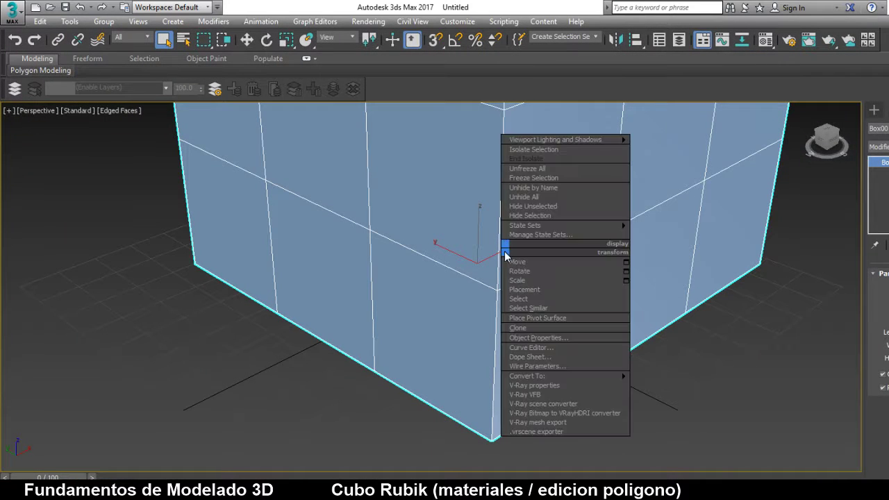
left_click(461, 247)
key("x")
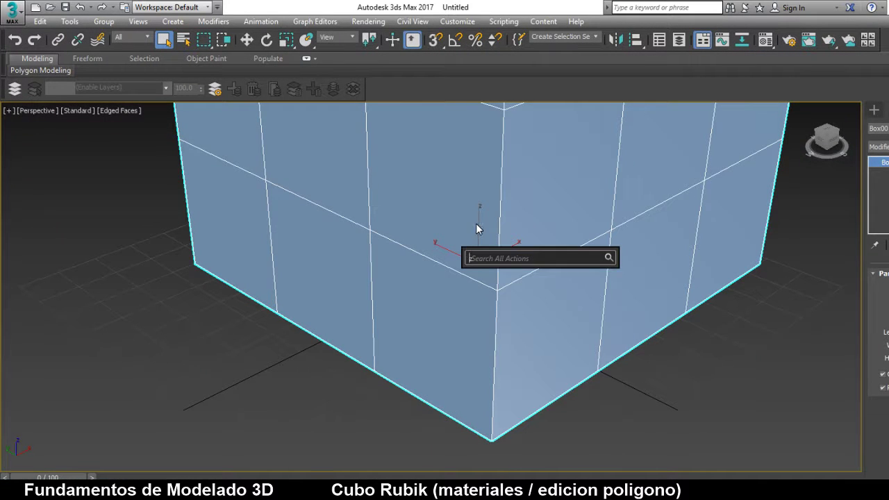
key("Escape")
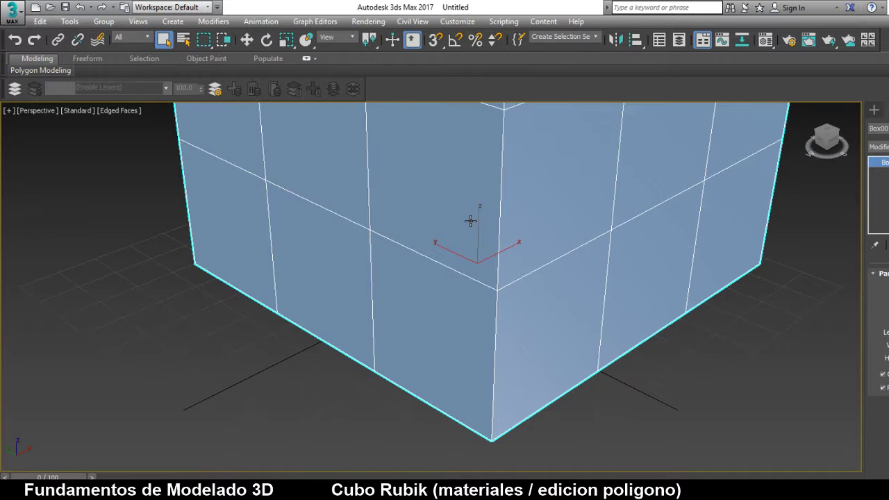
- Frame the cube in the view and convert it to an Editable Poly
key("z")
right_click(458, 229)
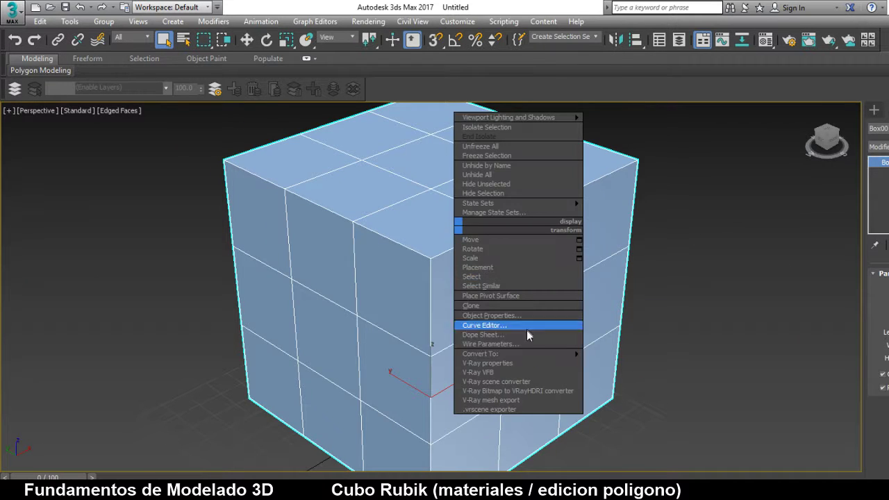
mouse_move(538, 353)
left_click(604, 365)
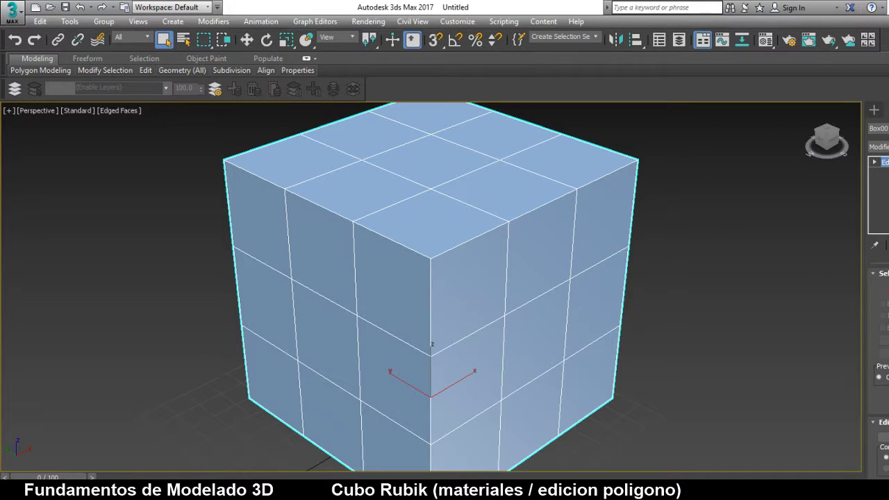
- Switch to polygon sub-object editing and select all of the cube's polygons
key("4")
left_click(286, 169)
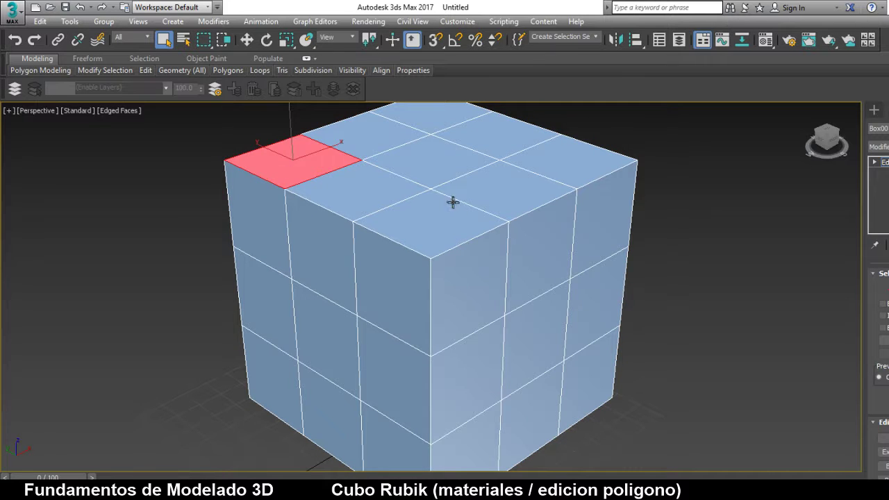
scroll(463, 218, "down", 3)
left_click(573, 179)
key("ctrl+a")
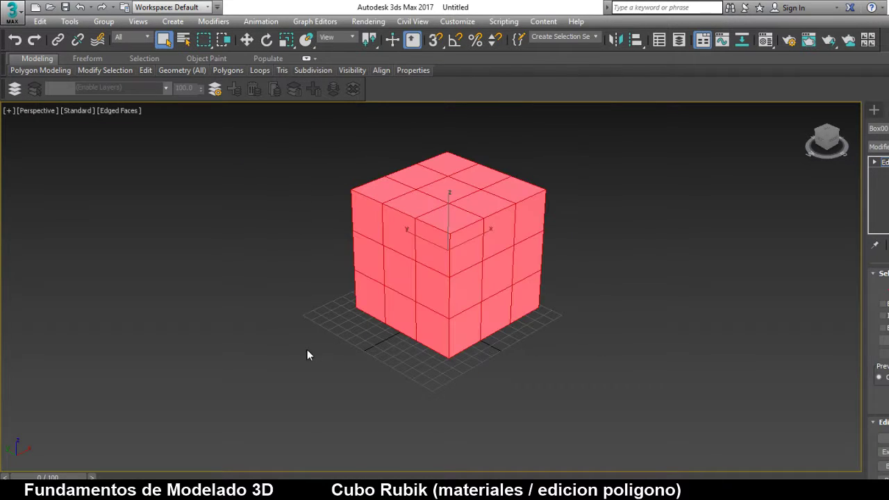
- Look through the polygon editing settings for the whole cube and clear the polygon selection
scroll(878, 354, "down", 10)
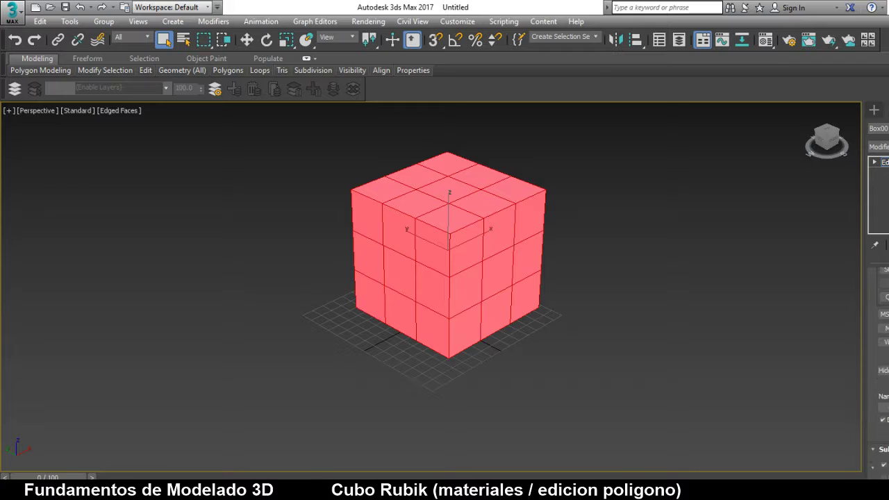
scroll(880, 347, "up", 3)
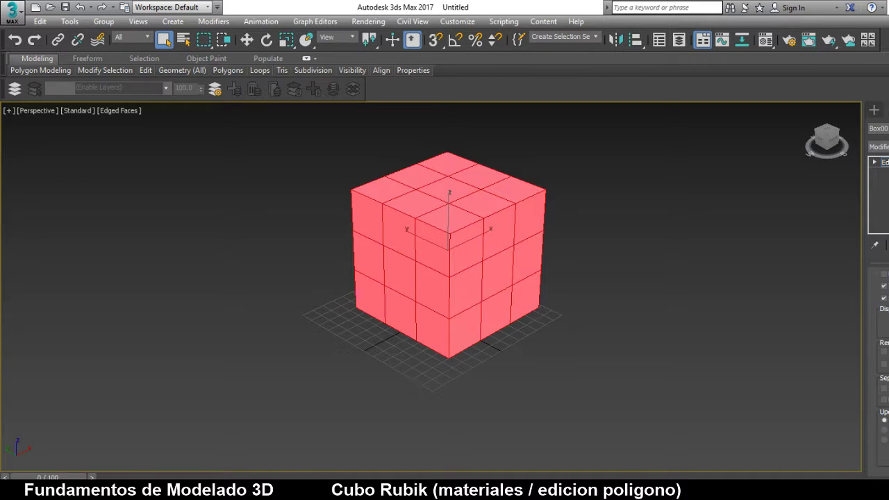
scroll(881, 347, "down", 5)
scroll(885, 368, "down", 10)
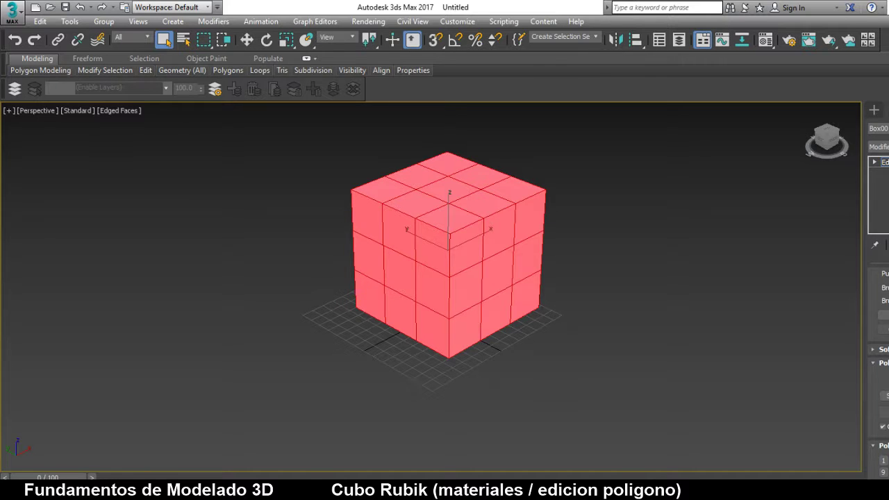
left_click(652, 336)
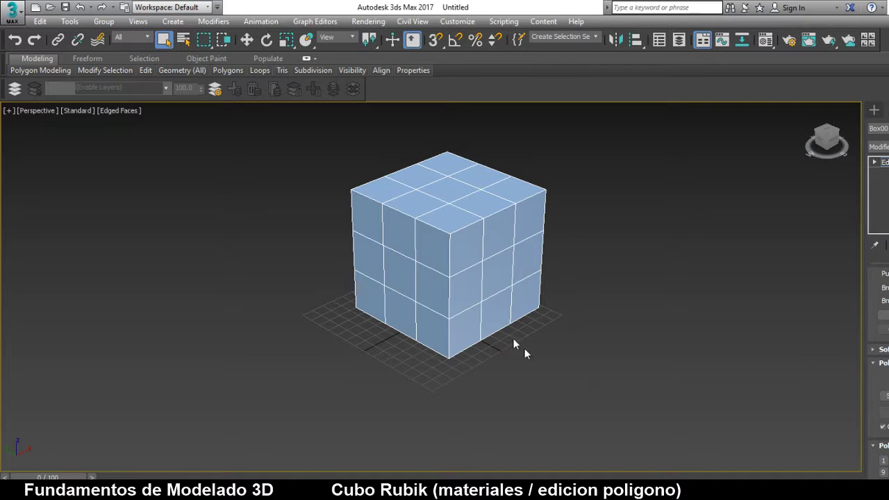
- Inset the middle polygon along the top face's back-left edge by an amount of 3
left_click(390, 192)
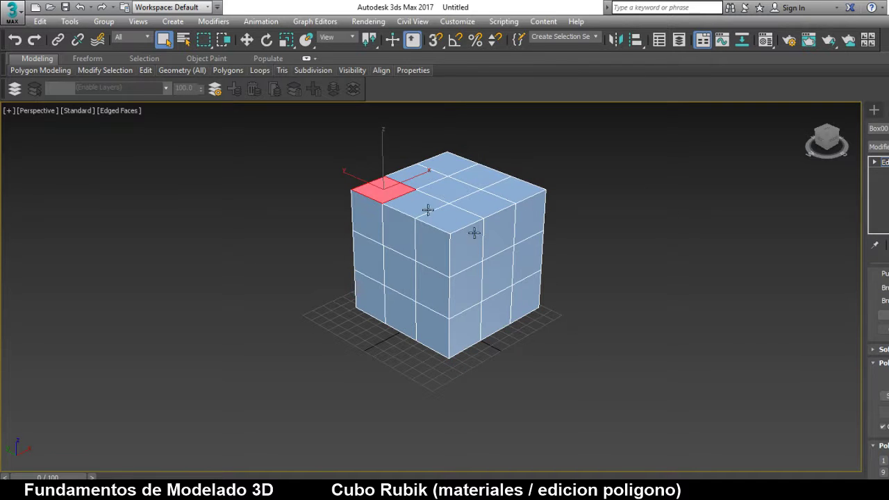
scroll(880, 298, "down", 10)
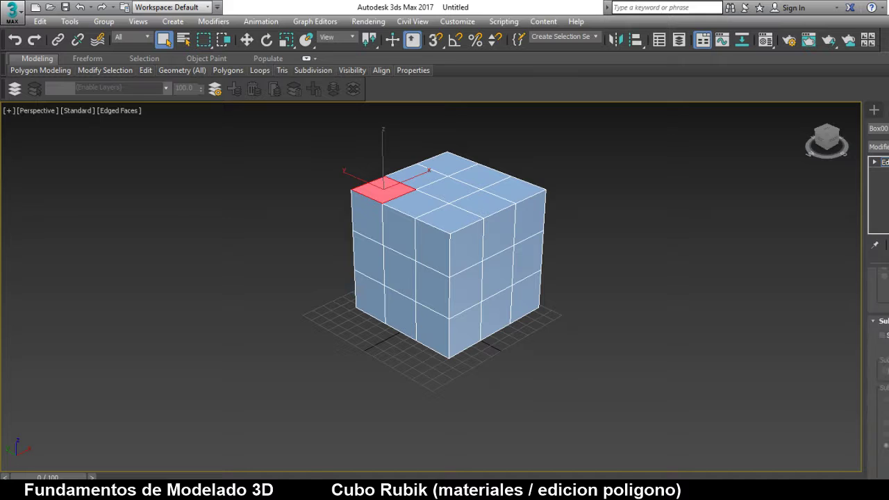
scroll(881, 313, "up", 6)
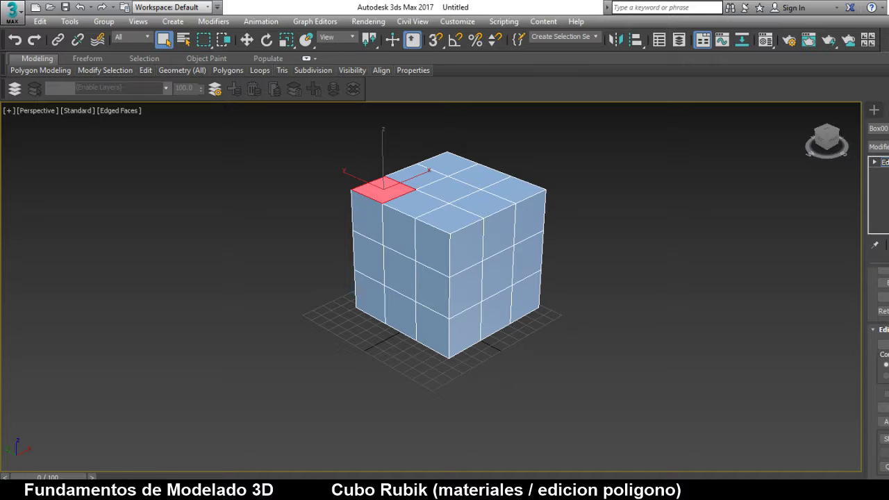
scroll(880, 334, "up", 3)
scroll(879, 347, "up", 2)
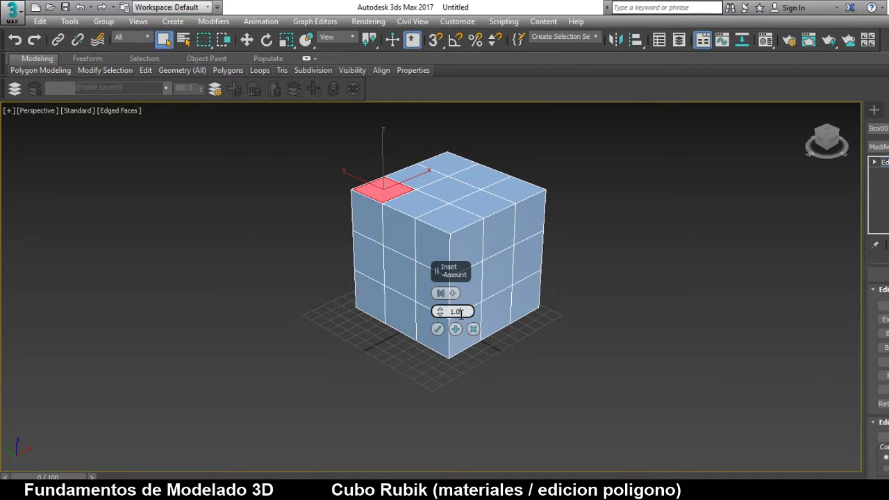
key("Return")
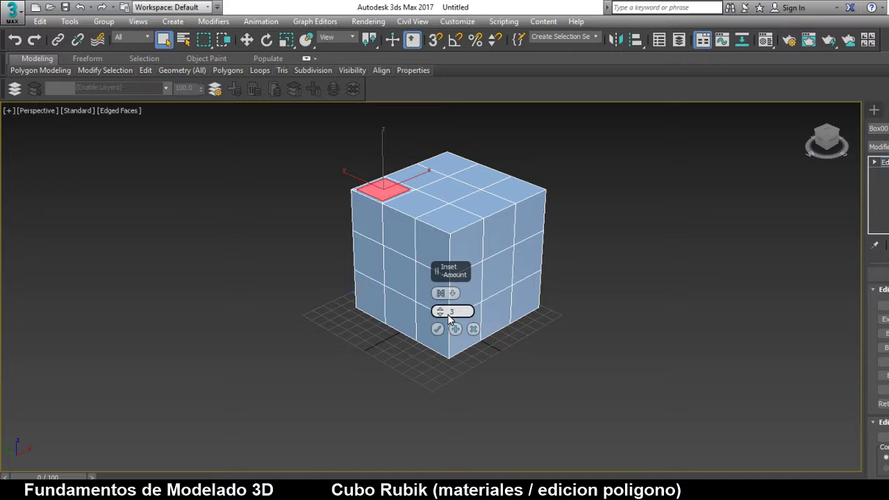
left_click(418, 177)
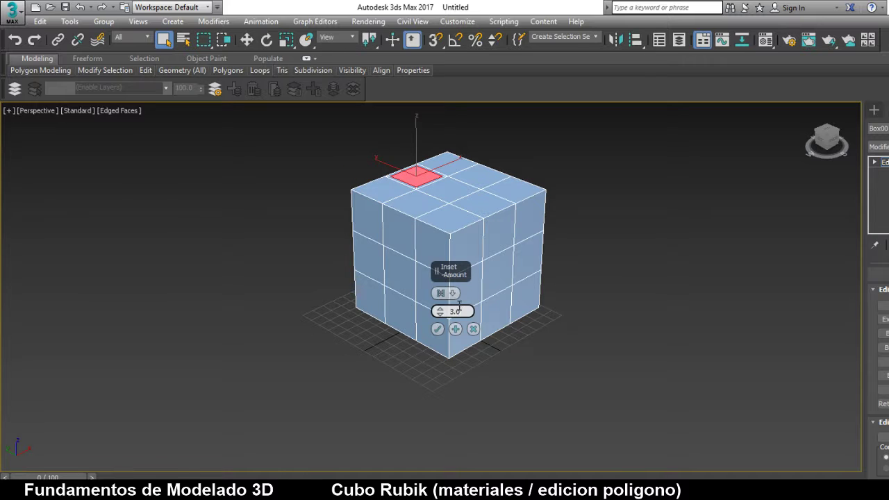
left_click(438, 329)
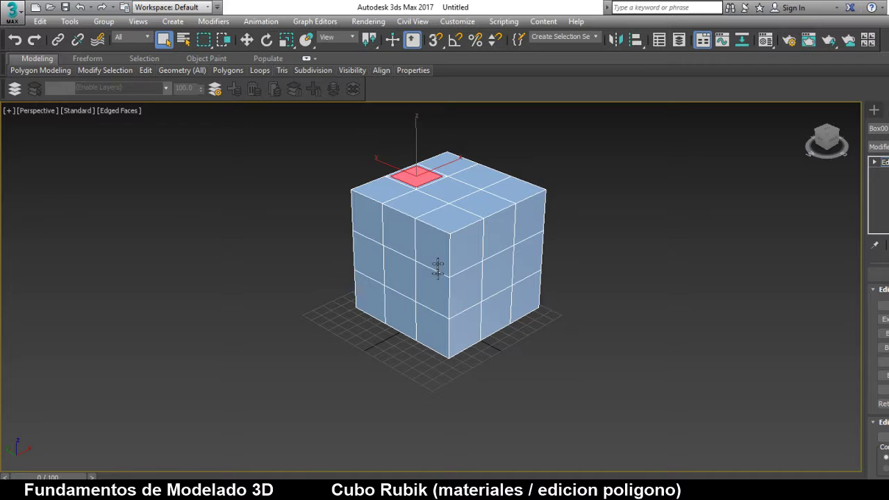
- Inset the top face's left corner, back corner and back-right middle polygons individually by 3
left_click(387, 192)
key(";")
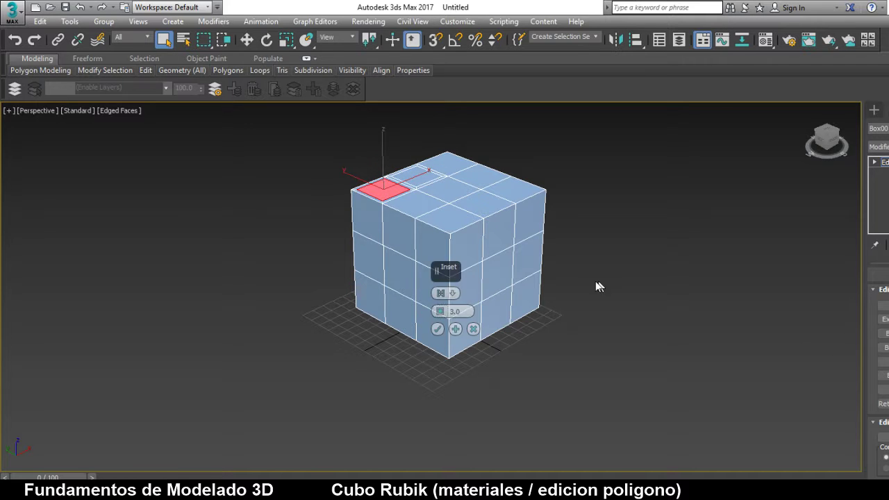
left_click(440, 167)
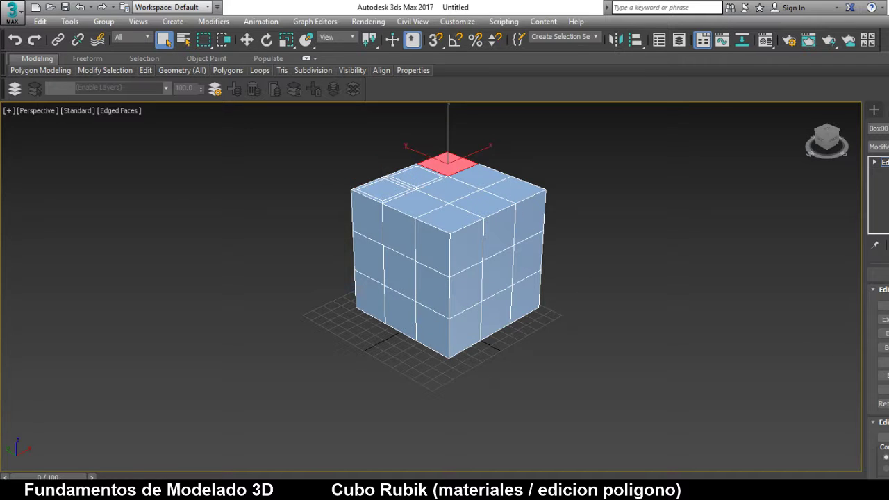
key(";")
left_click(476, 178)
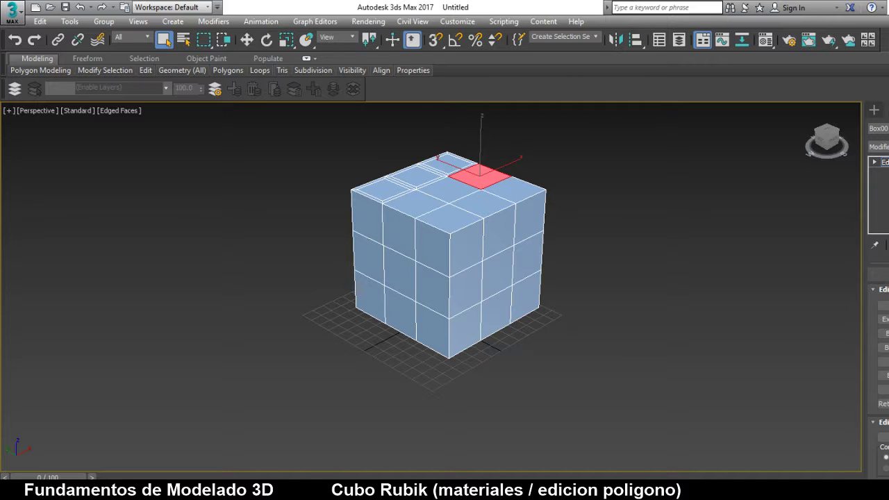
key("semicolon")
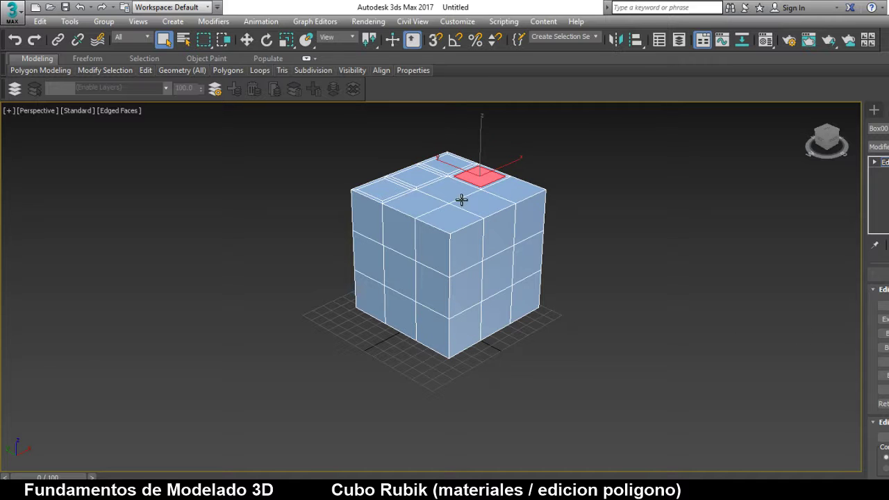
- Inset the top face's centre, front-left middle and front corner polygons individually by 3
left_click(455, 189)
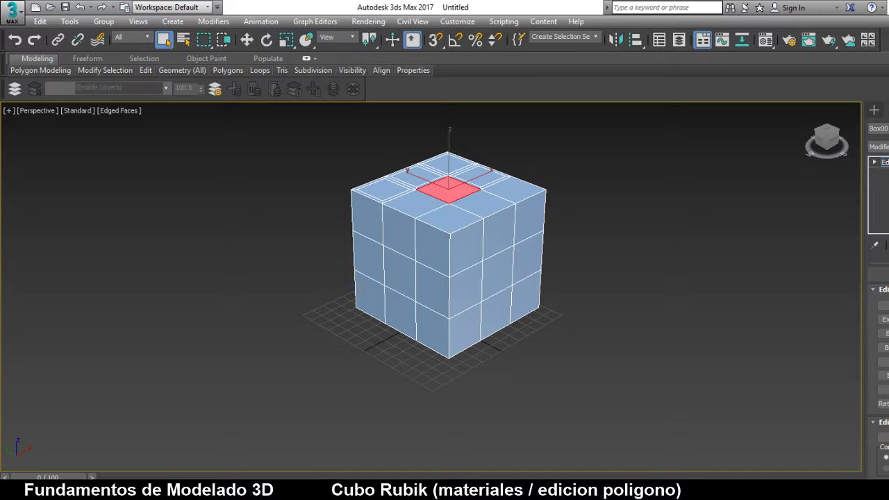
left_click(413, 200)
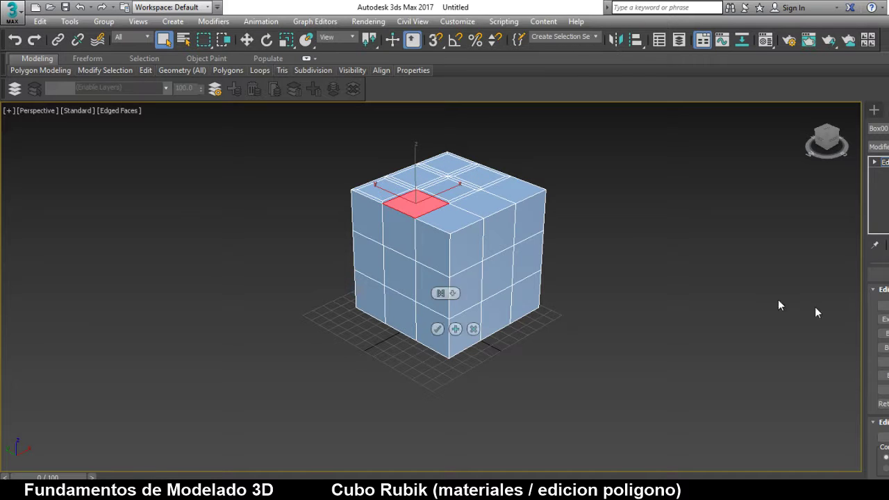
left_click(469, 223)
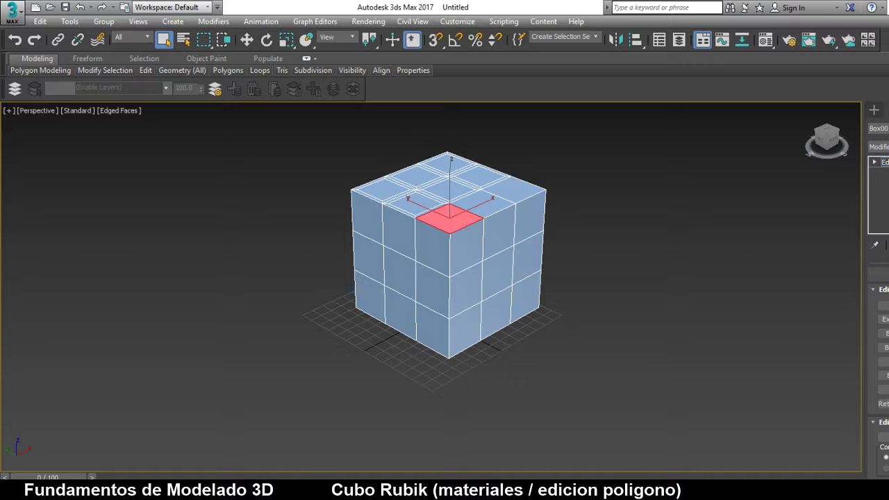
- Inset the three upper-row polygons of the cube's left visible side one by one by 3
left_click(432, 244)
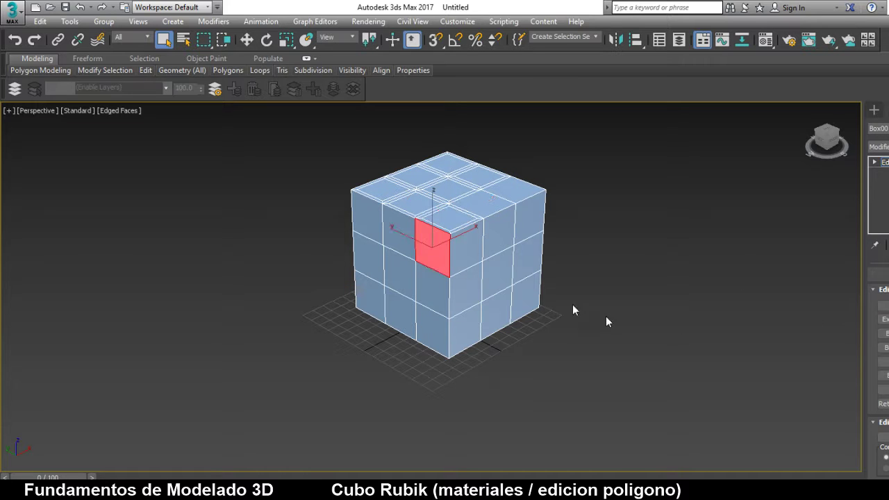
left_click(395, 232)
left_click(887, 334)
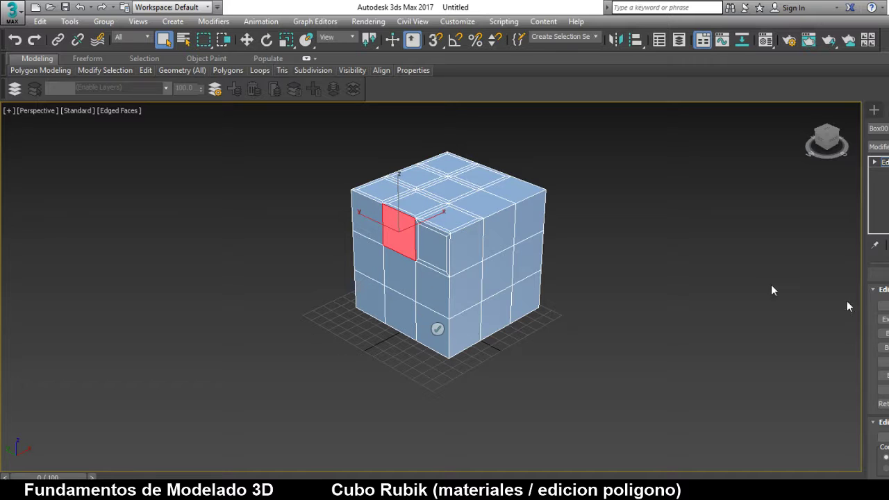
left_click(438, 329)
left_click(371, 215)
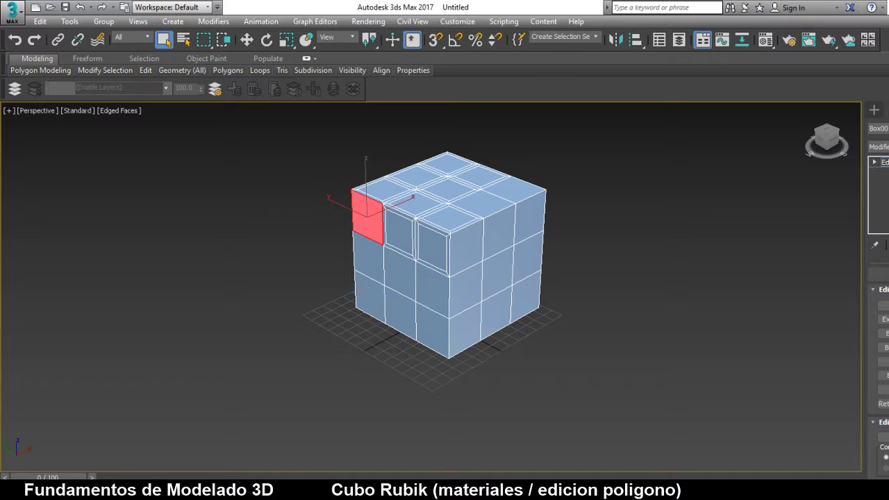
left_click(887, 333)
left_click(438, 329)
- Inset the lower-left polygon of the cube's left visible side by 3
left_click(370, 264)
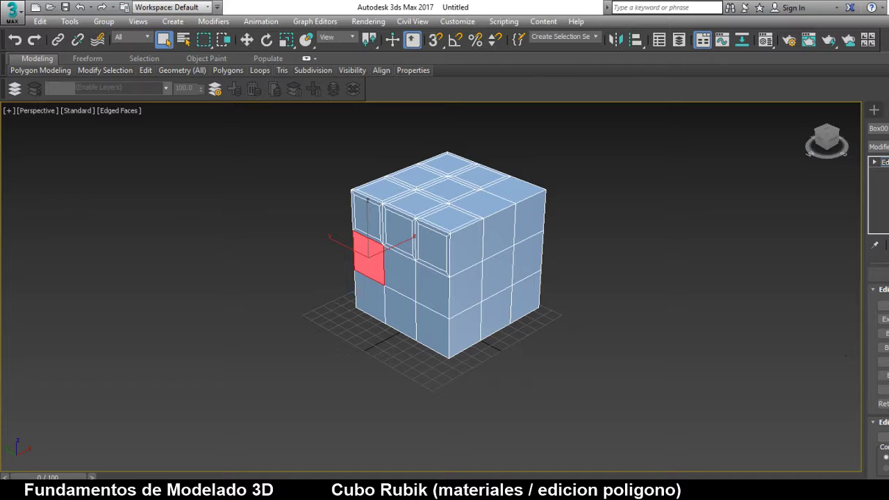
left_click(887, 333)
left_click(380, 297)
left_click(437, 329)
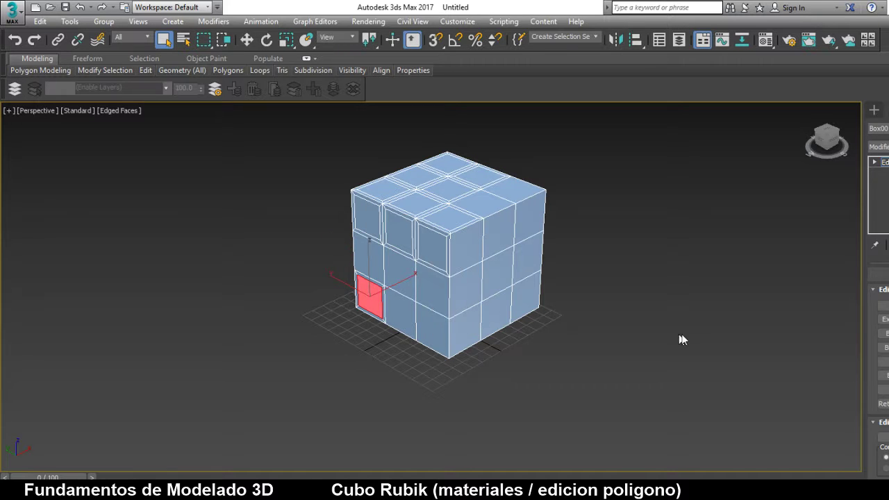
- Inset the three middle-row polygons and the two remaining lower-row polygons of the cube's left visible side one by one by 3
left_click(373, 270)
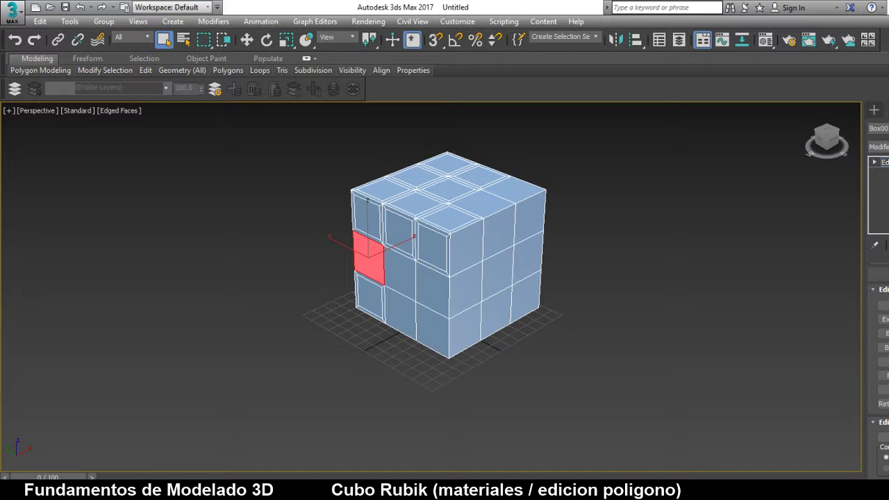
left_click(887, 334)
left_click(438, 329)
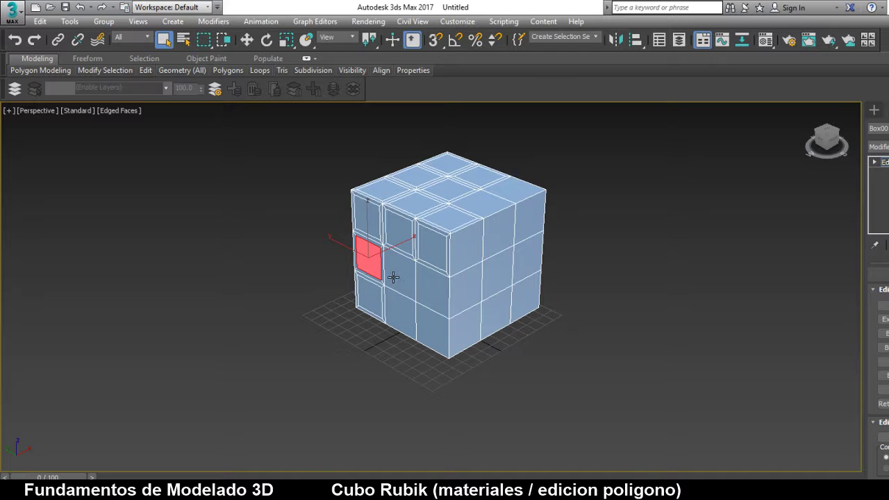
left_click(399, 275)
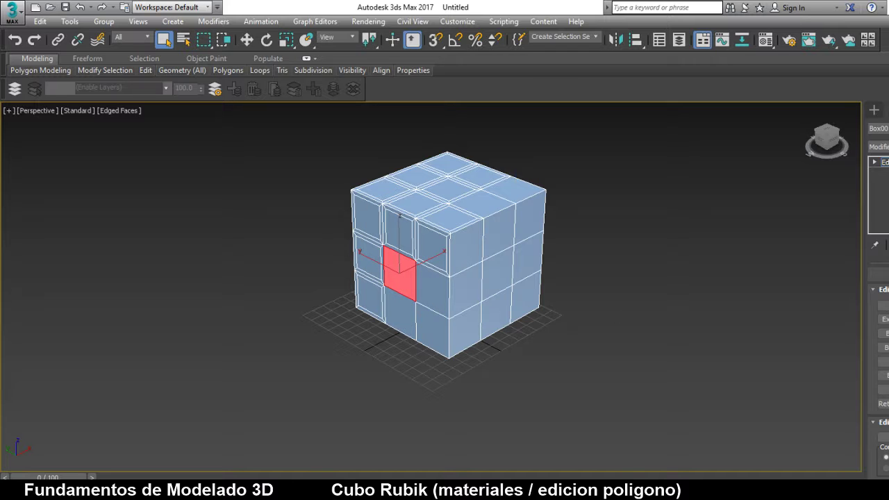
left_click(432, 291)
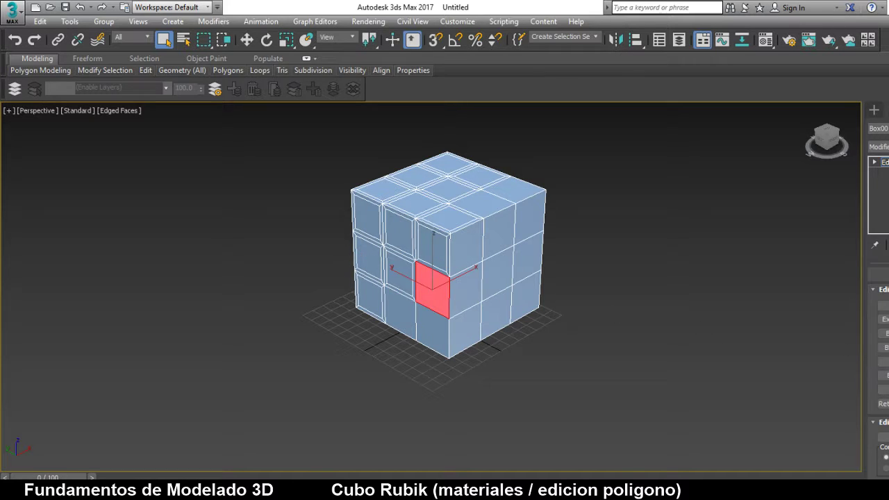
left_click(887, 333)
left_click(438, 329)
left_click(427, 326)
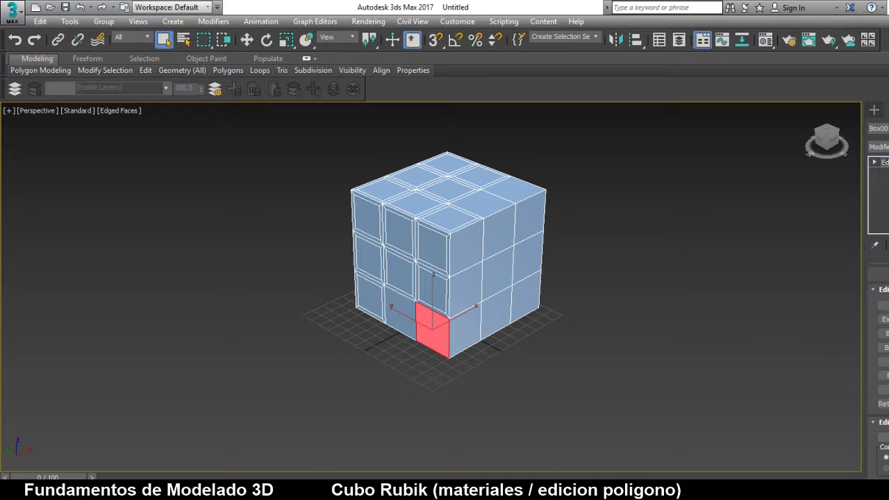
left_click(396, 314)
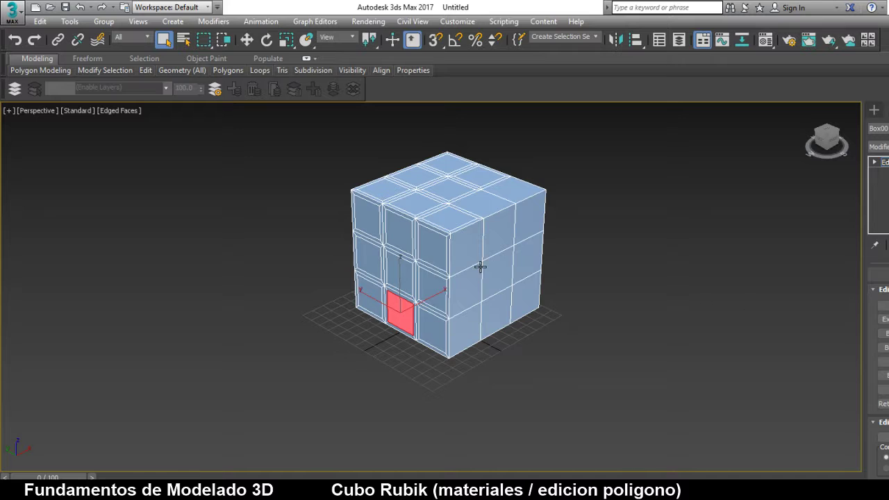
- Inset the left-column, lower-middle and centre polygons of the cube's right visible side individually by 3
left_click(468, 247)
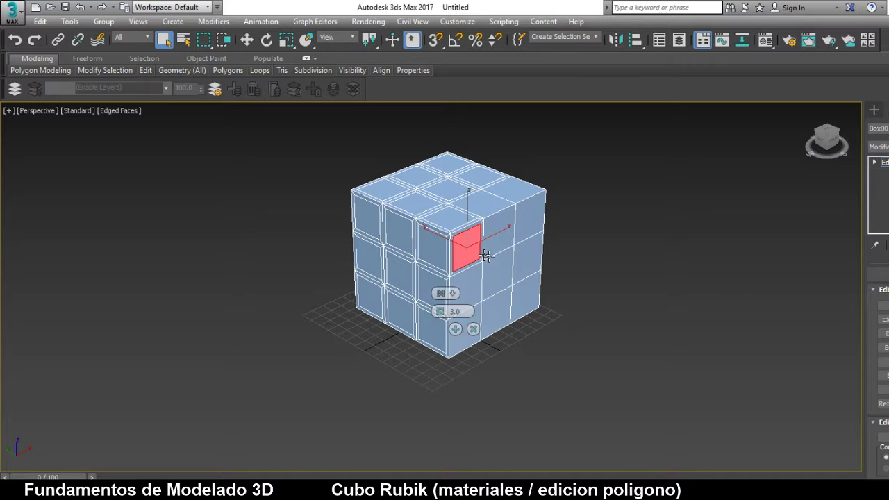
left_click(456, 288)
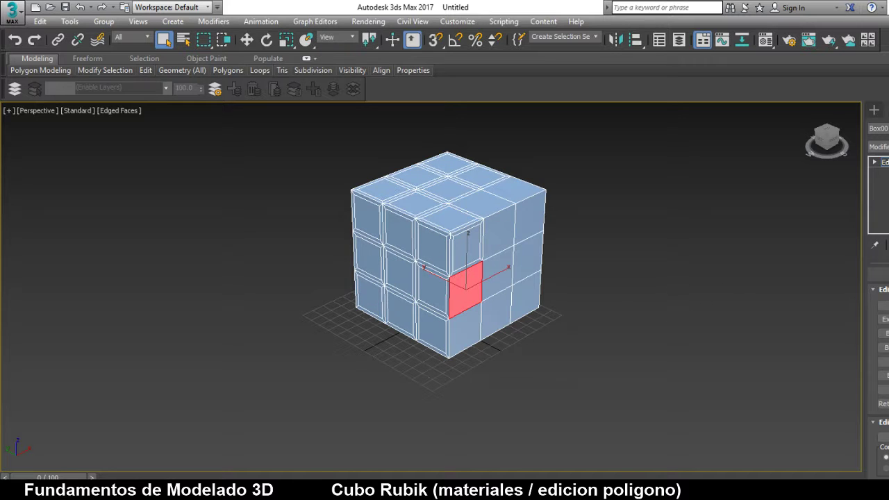
left_click(462, 323)
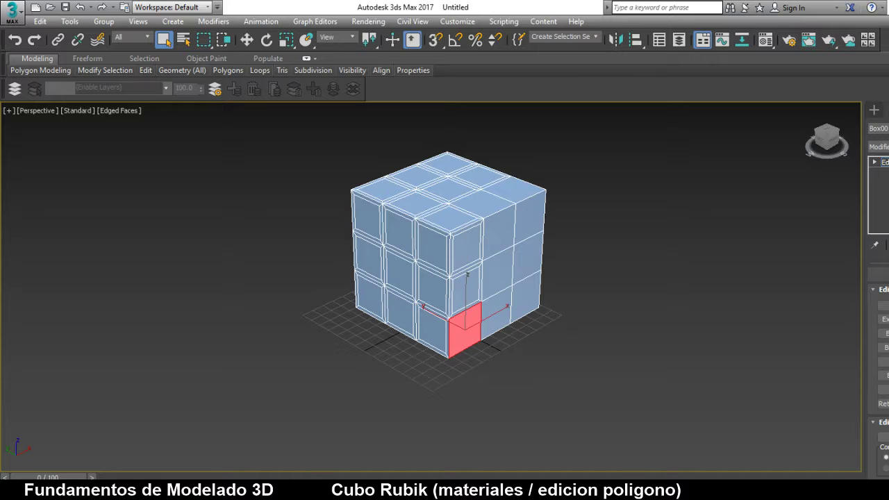
left_click(495, 309)
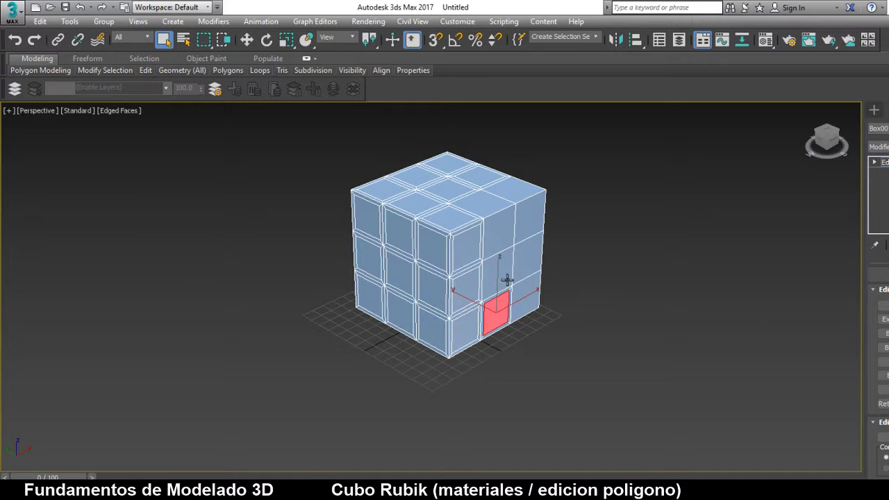
left_click(505, 276)
key("semicolon")
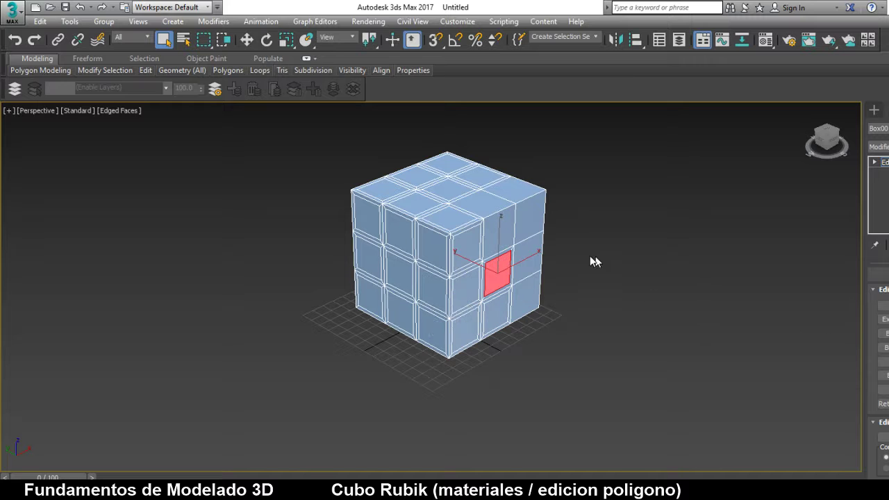
- Inset the top face's right corner and front-right middle polygons individually by 3
left_click(492, 232)
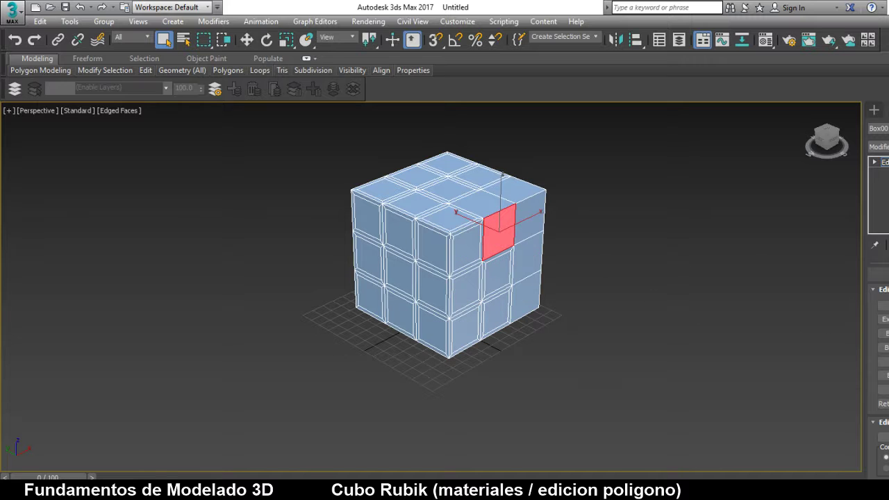
left_click(482, 204)
left_click(437, 329)
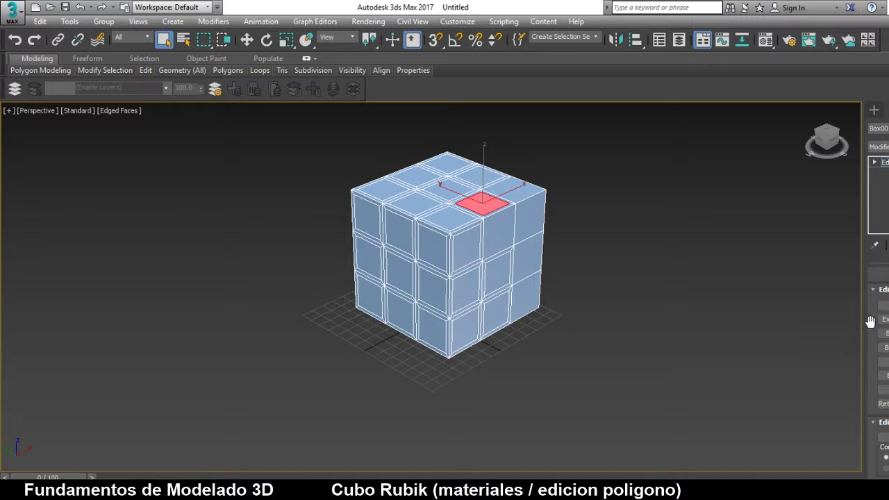
left_click(886, 334)
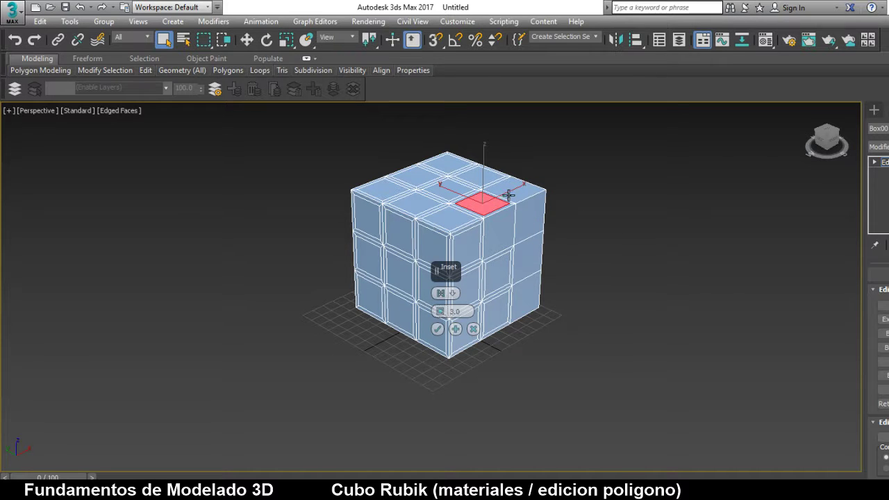
left_click(511, 193)
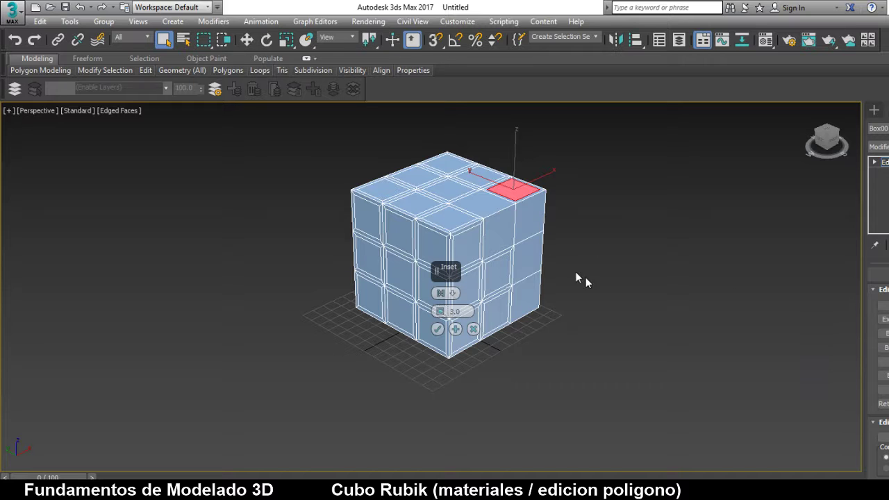
key("Escape")
left_click(484, 205)
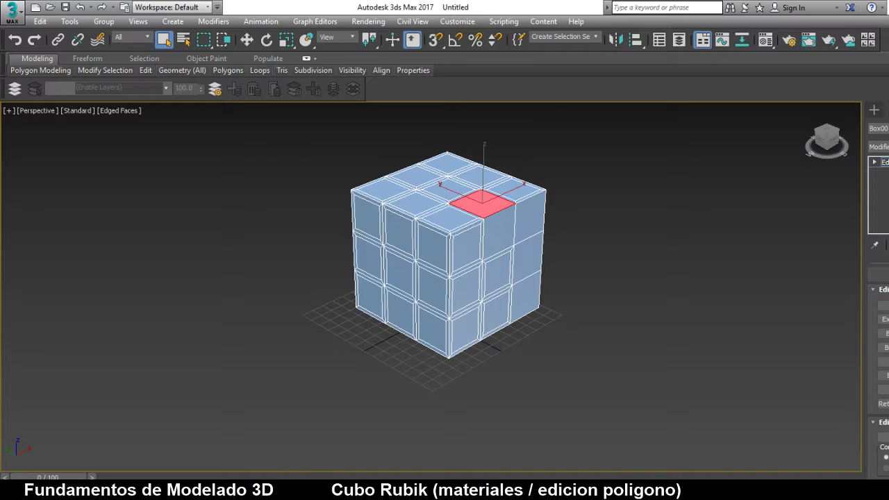
left_click(886, 333)
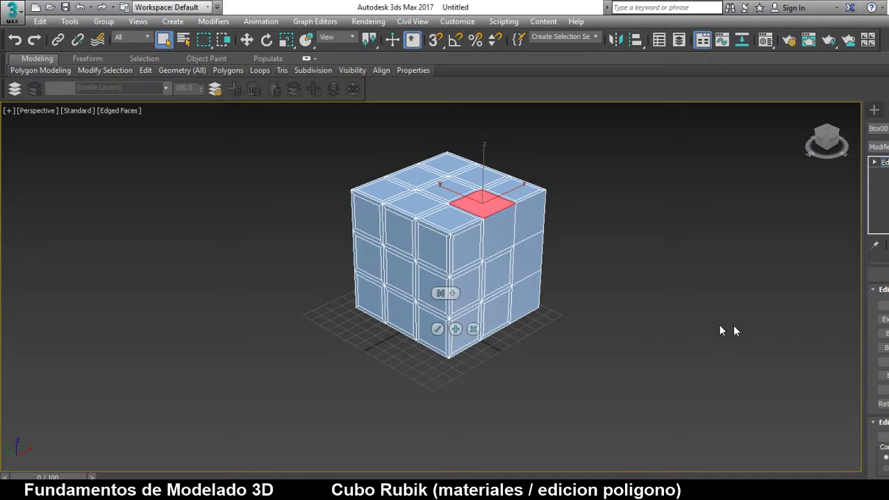
key("Escape")
- Inset the upper-middle, upper-right and middle-right polygons of the cube's right visible side individually by 3
left_click(502, 233)
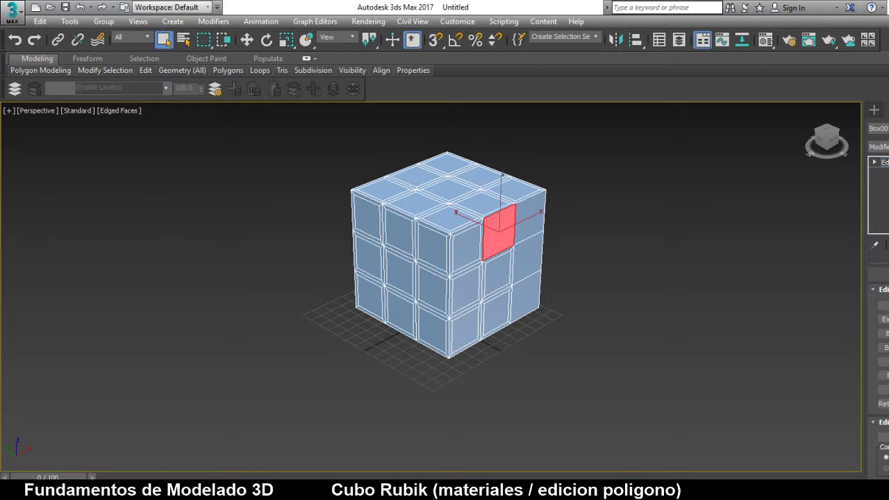
left_click(539, 216)
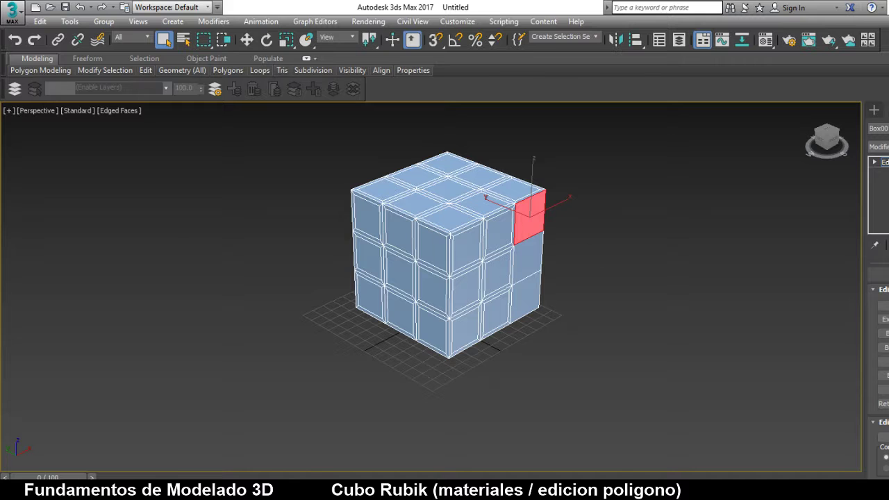
left_click(887, 333)
left_click(529, 255)
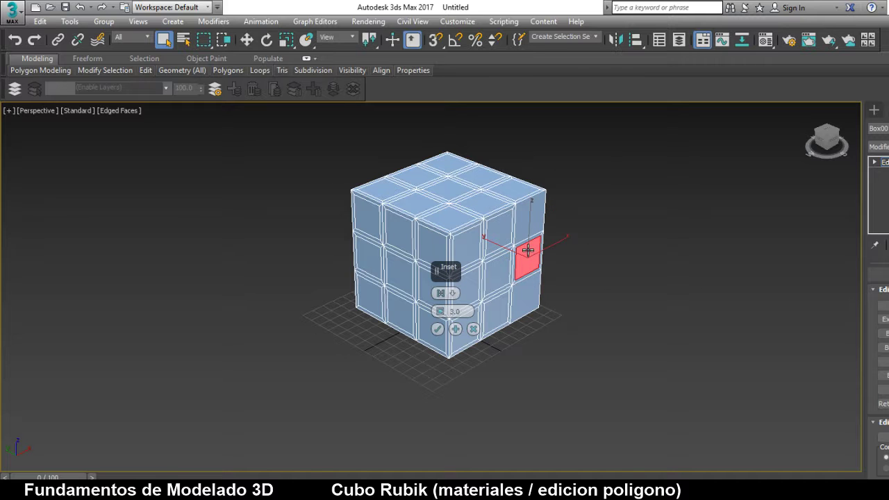
key("Escape")
left_click(529, 219)
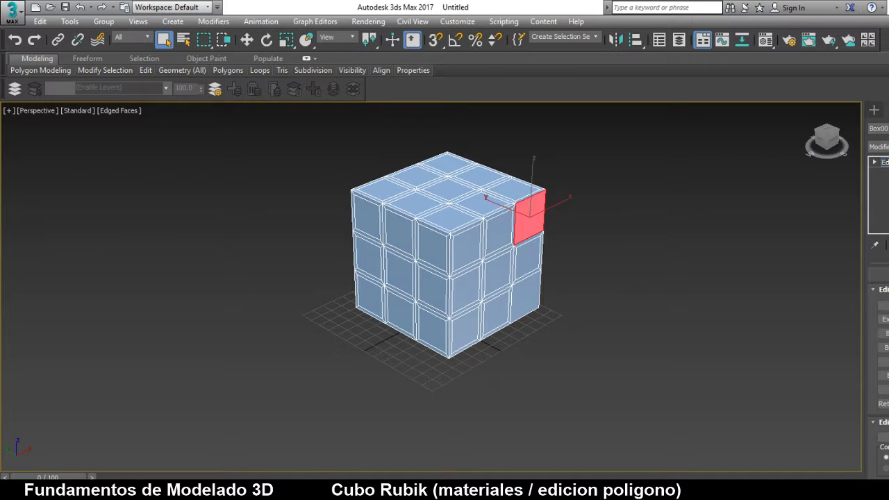
left_click(886, 333)
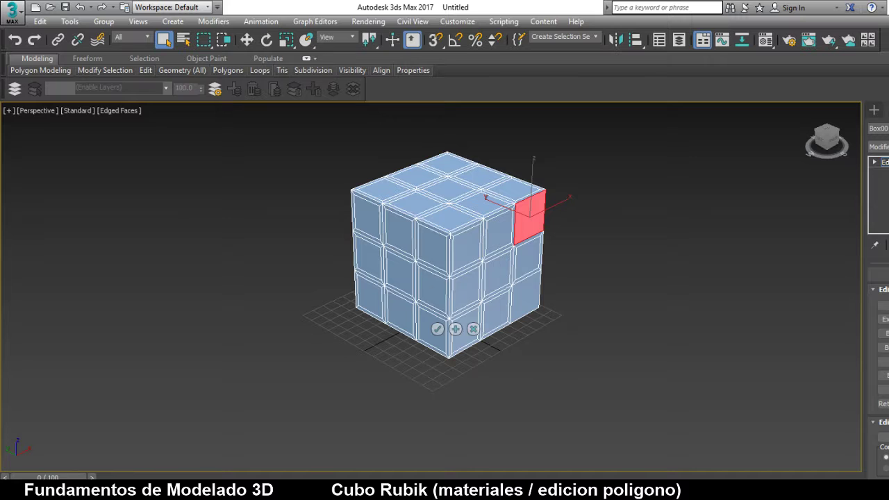
left_click(439, 329)
- Inset the lower-right polygon of the cube's right visible side by 3 and clear the polygon selection
left_click(531, 300)
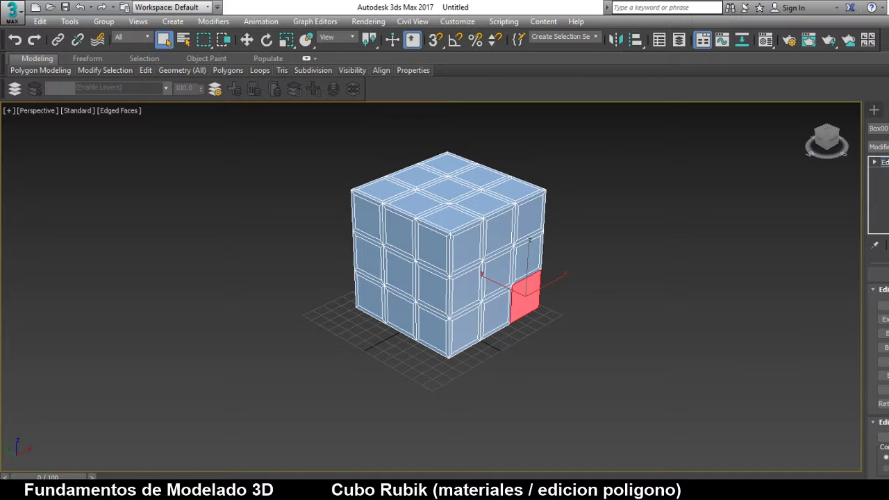
left_click(887, 333)
left_click(504, 353)
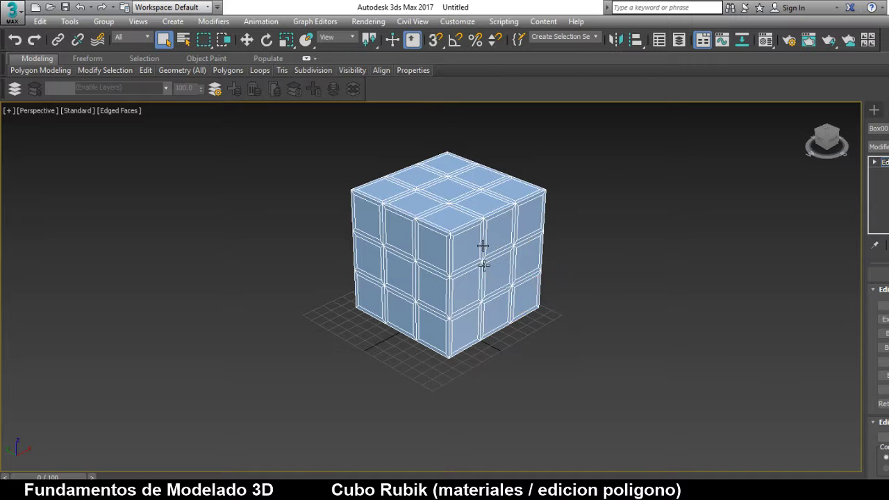
- Select the inner inset polygons of the cube's left visible side, all except the upper-right one
left_click(367, 295)
left_click(401, 311, "ctrl")
left_click(438, 323, "ctrl")
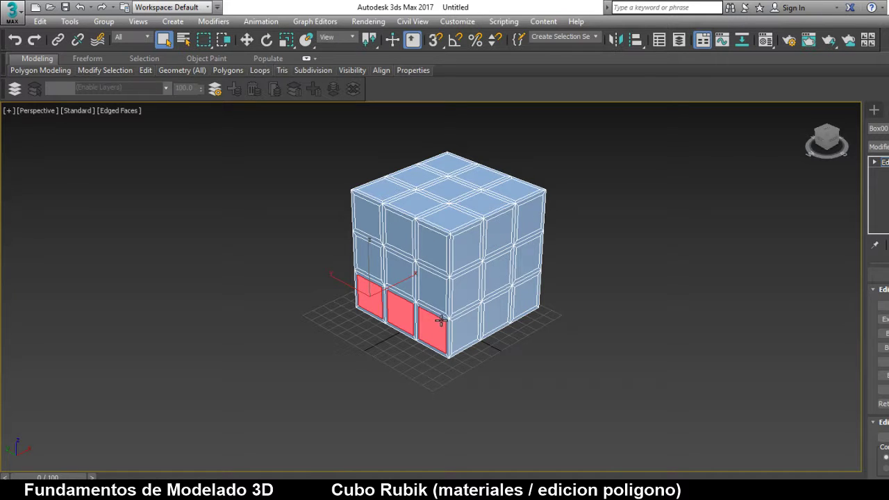
left_click(432, 289, "ctrl")
left_click(401, 271, "ctrl")
left_click(368, 254, "ctrl")
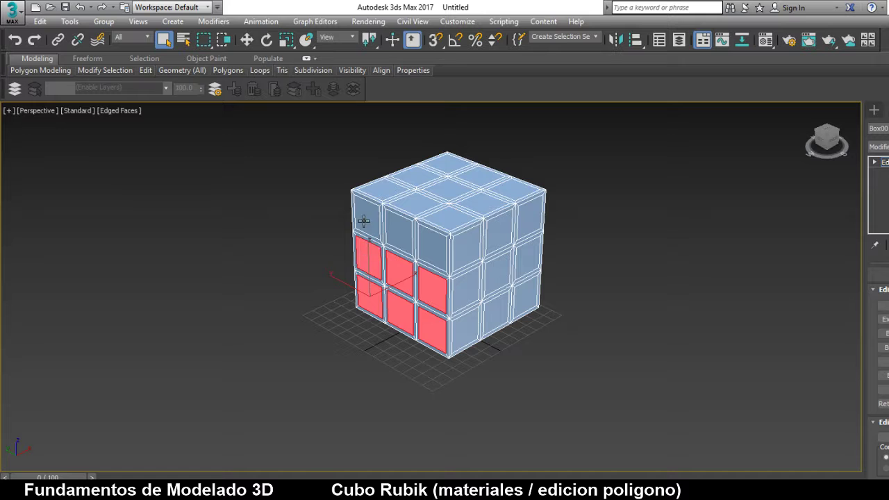
left_click(365, 219, "ctrl")
left_click(399, 224, "ctrl")
- Add all nine inner inset polygons of the top face to the selection
left_click(411, 203, "ctrl")
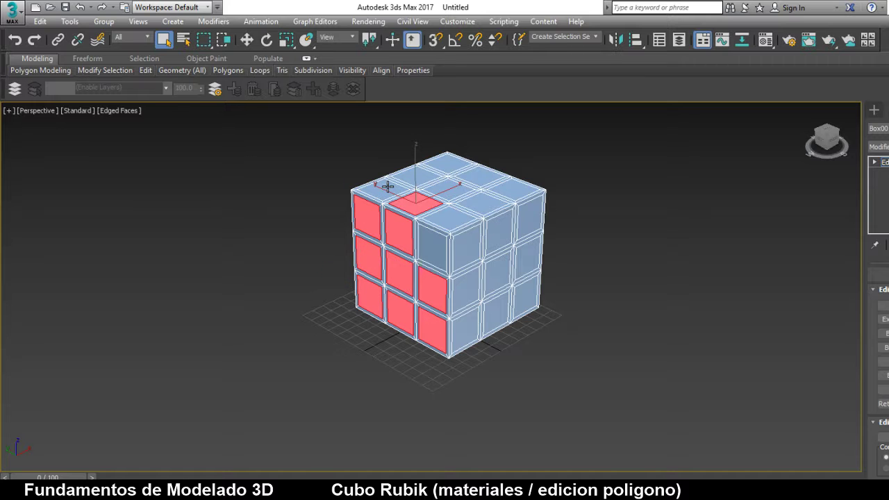
left_click(383, 185, "ctrl")
left_click(416, 174, "ctrl")
left_click(444, 186, "ctrl")
left_click(450, 161, "ctrl")
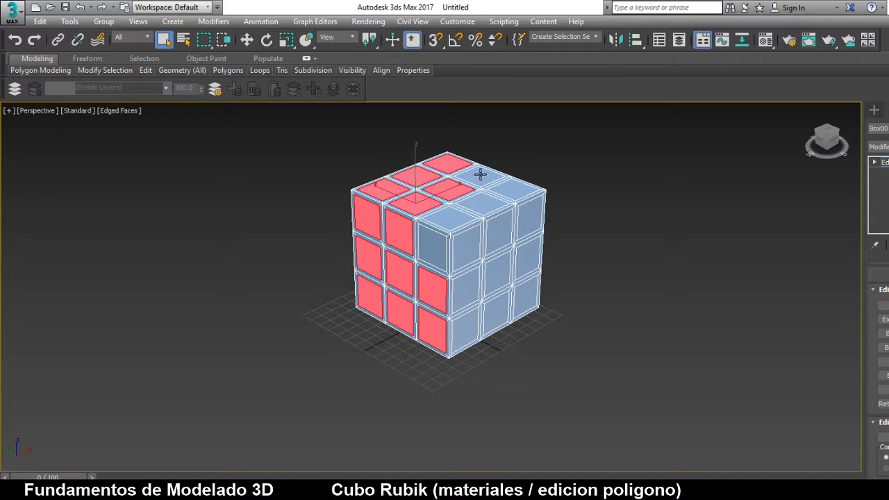
left_click(480, 176, "ctrl")
left_click(511, 190, "ctrl")
left_click(483, 203, "ctrl")
left_click(453, 215, "ctrl")
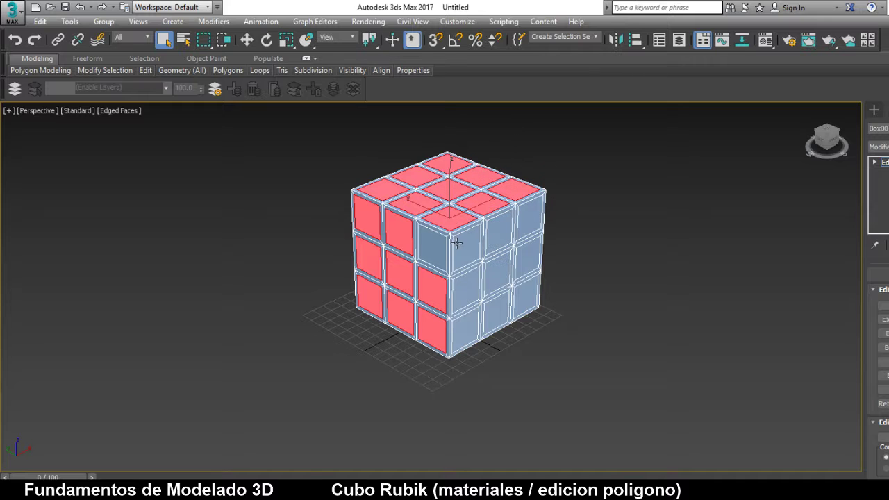
- Add the left side's upper-right inner polygon and all nine inner polygons of the right visible side to the selection
left_click(455, 243, "ctrl")
left_click(438, 245, "ctrl")
left_click(461, 287, "ctrl")
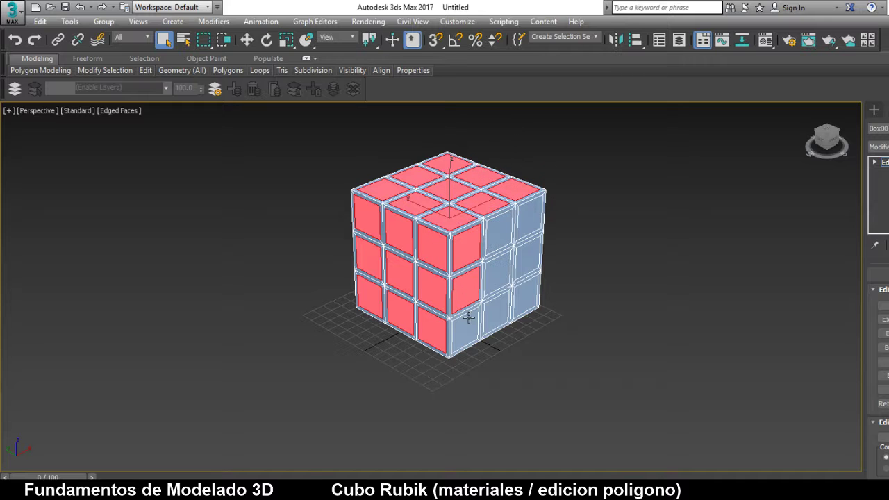
left_click(469, 317, "ctrl")
left_click(498, 311, "ctrl")
left_click(498, 274, "ctrl")
left_click(494, 238, "ctrl")
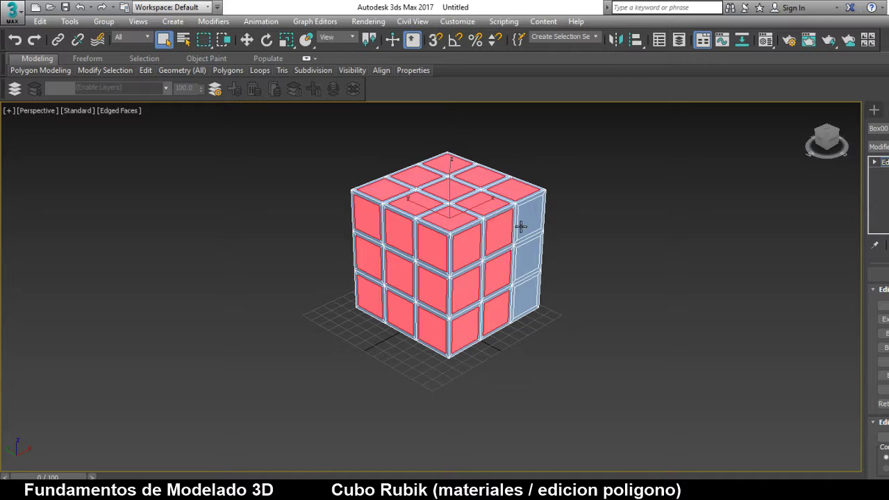
left_click(520, 227, "ctrl")
left_click(525, 254, "ctrl")
left_click(525, 294, "ctrl")
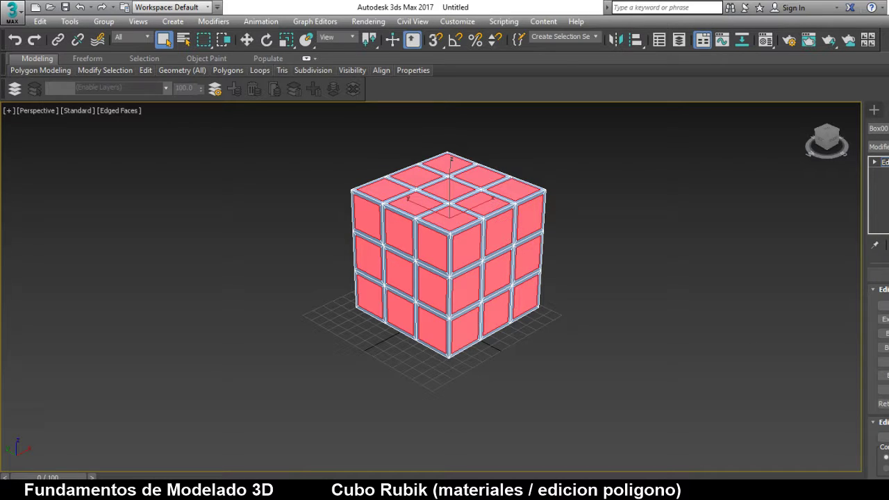
- Bevel the selected inner polygons outward into raised tiles with slightly tapered edges
left_click(883, 333)
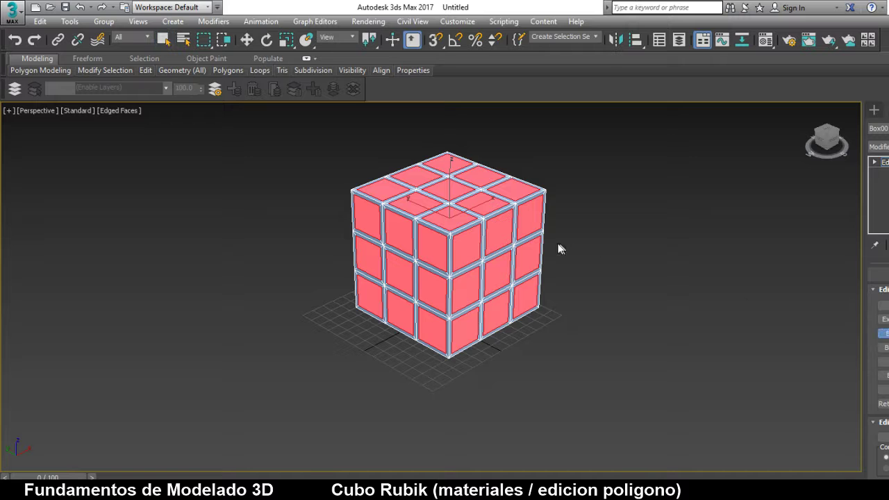
scroll(470, 244, "up", 2)
scroll(469, 240, "up", 2)
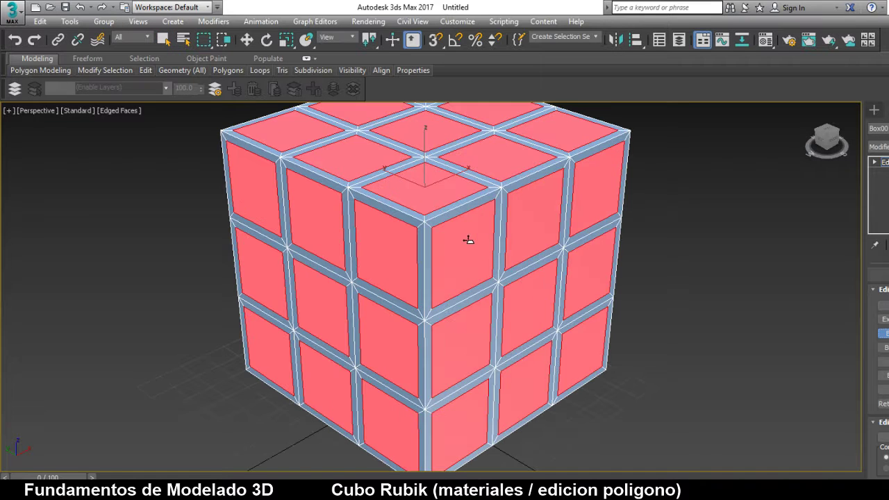
mouse_move(463, 241)
left_mouse_down()
mouse_move(465, 214)
mouse_move(464, 242)
left_mouse_up()
right_click(463, 229)
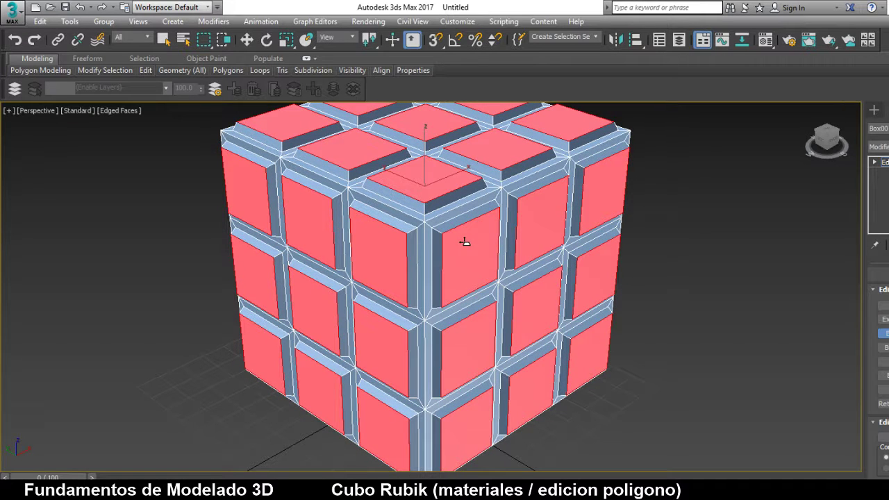
- Deselect the raised tile polygons and reset the first two material slots in the Material Editor to default settings
left_click(669, 345)
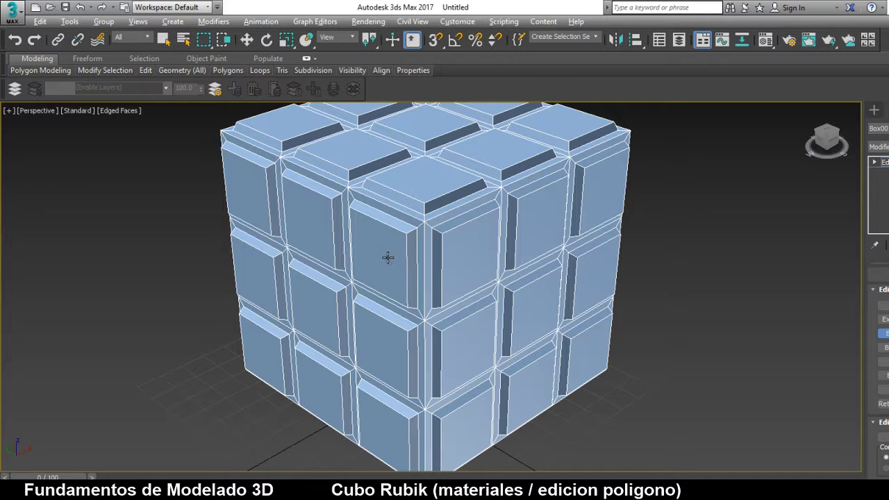
key("alt")
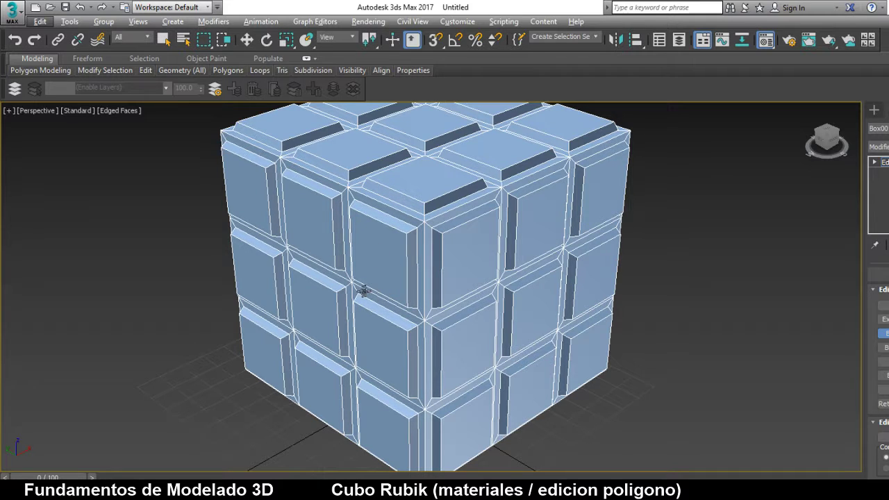
key("m")
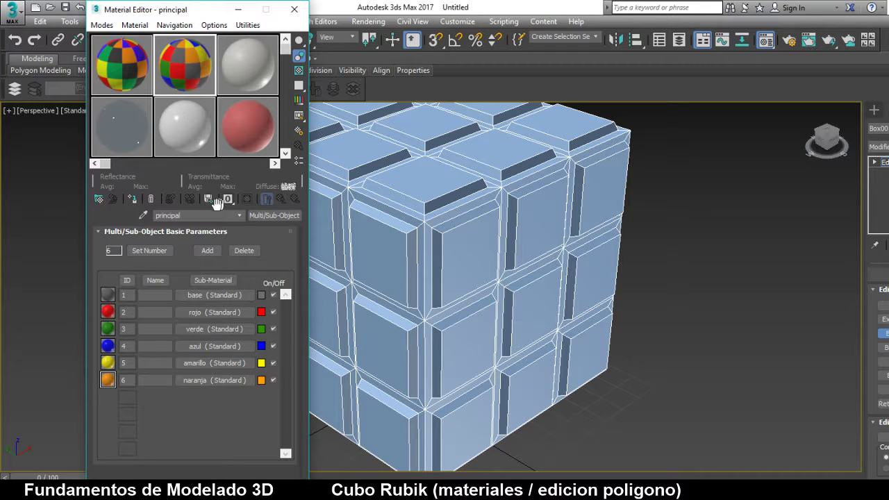
left_click(151, 199)
left_click(538, 316)
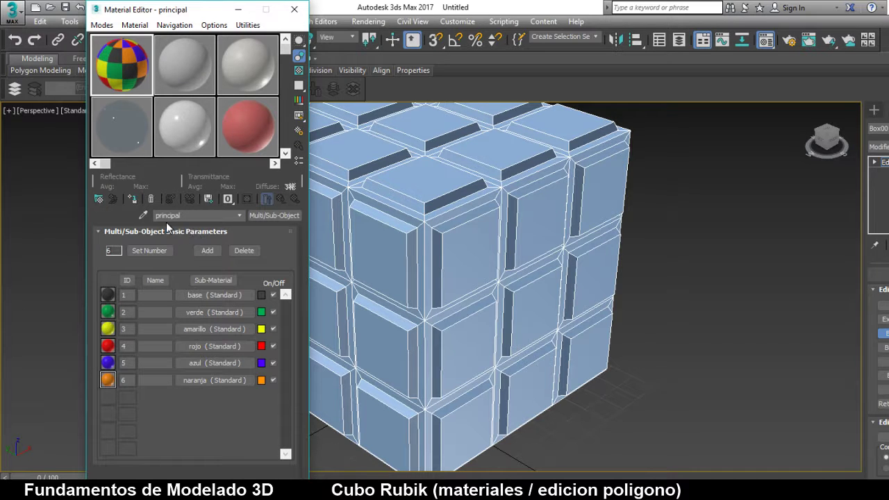
left_click(151, 200)
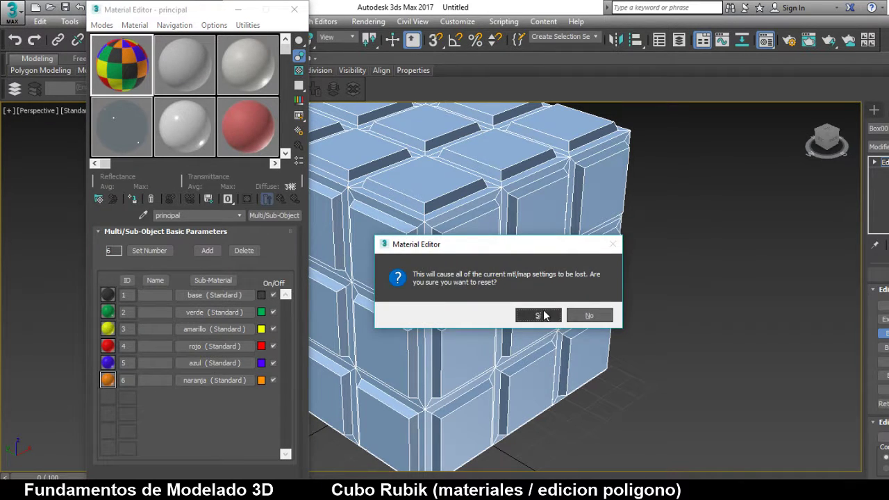
left_click(538, 316)
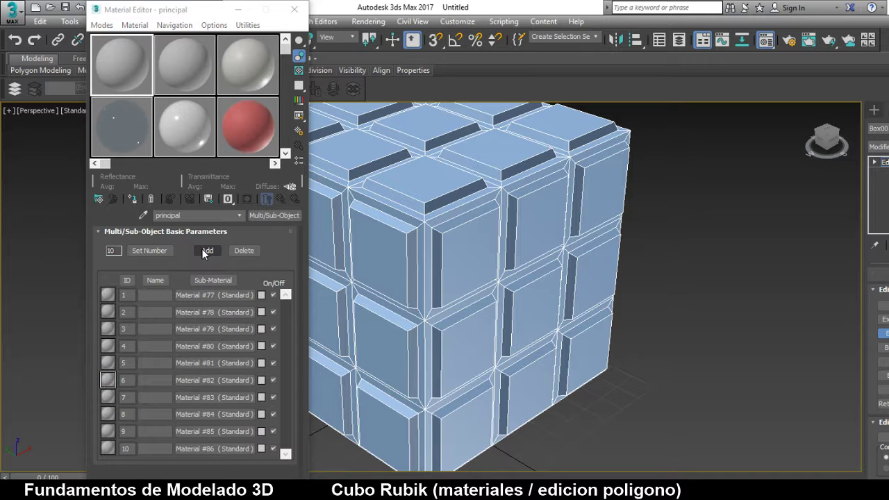
- Change the materials in the second and first sample slots from Multi/Sub-Object to the Standard type
left_click(177, 77)
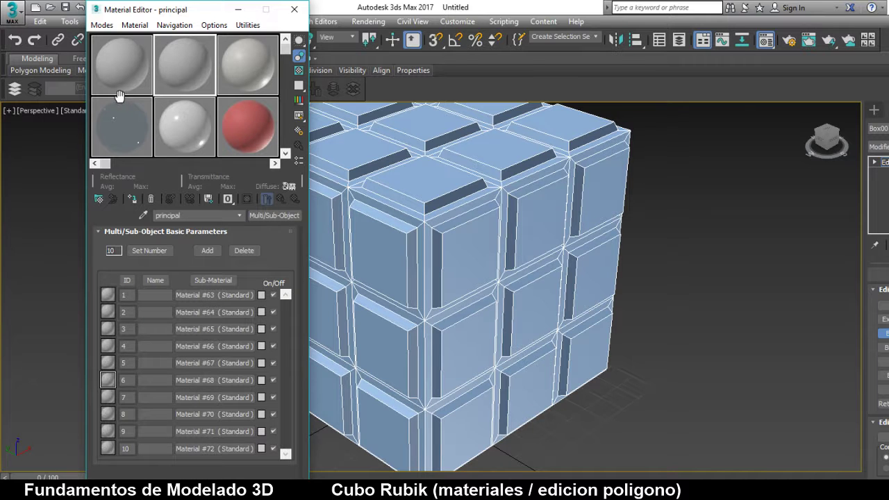
left_click(274, 216)
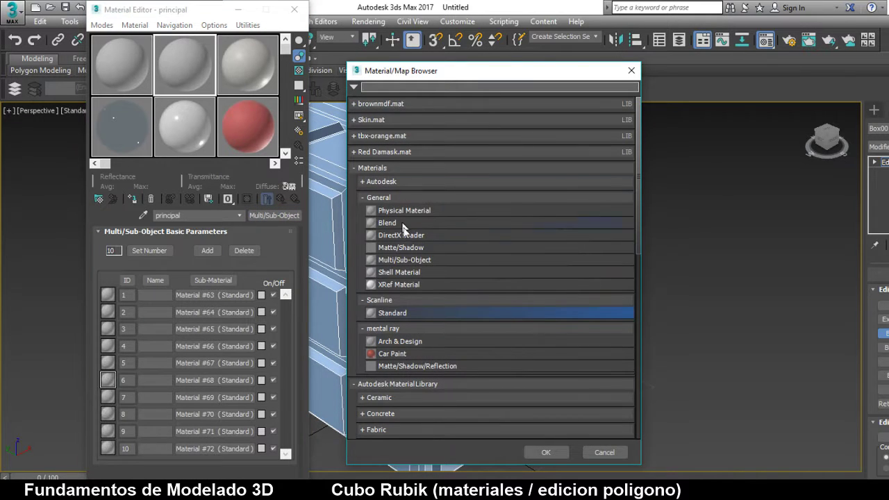
double_click(411, 313)
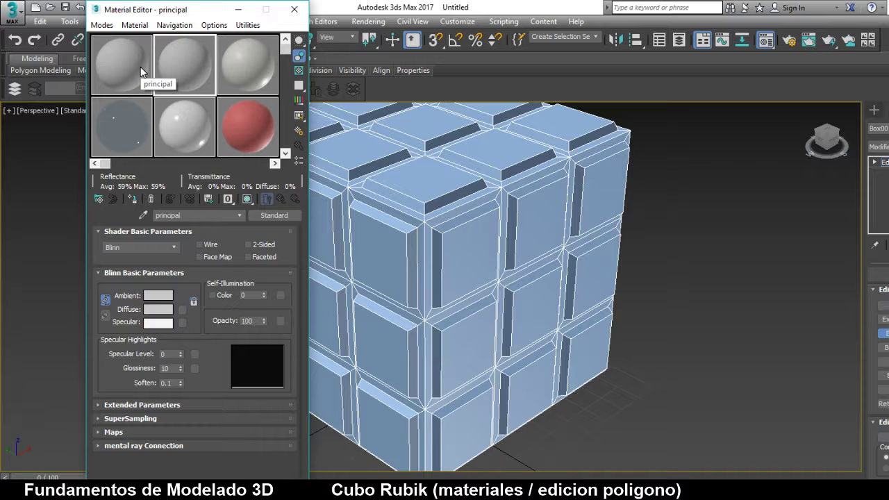
left_click(117, 73)
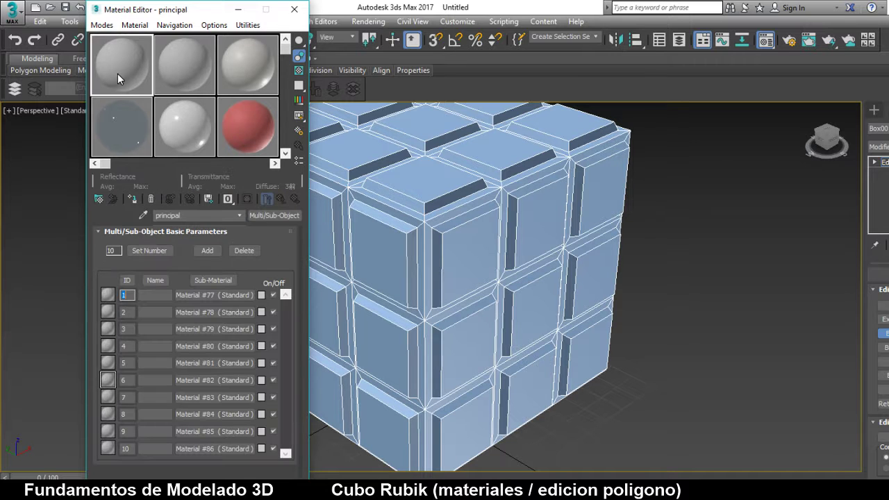
left_click(261, 215)
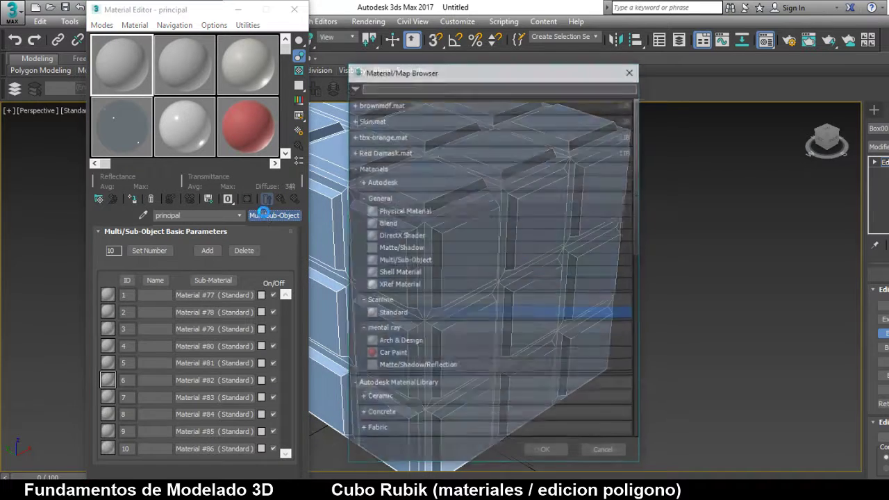
left_click(398, 313)
double_click(399, 313)
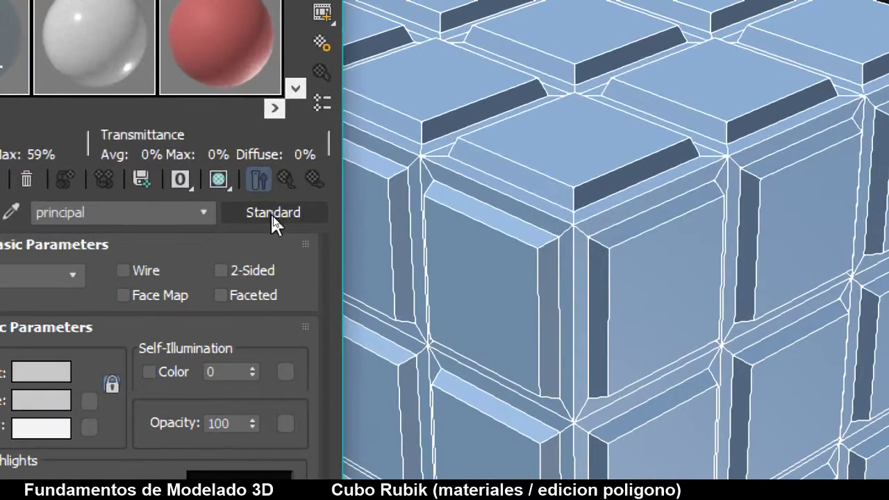
- Replace the first slot's material with a Multi/Sub-Object material, discarding the old one, and name it principal
left_click(273, 215)
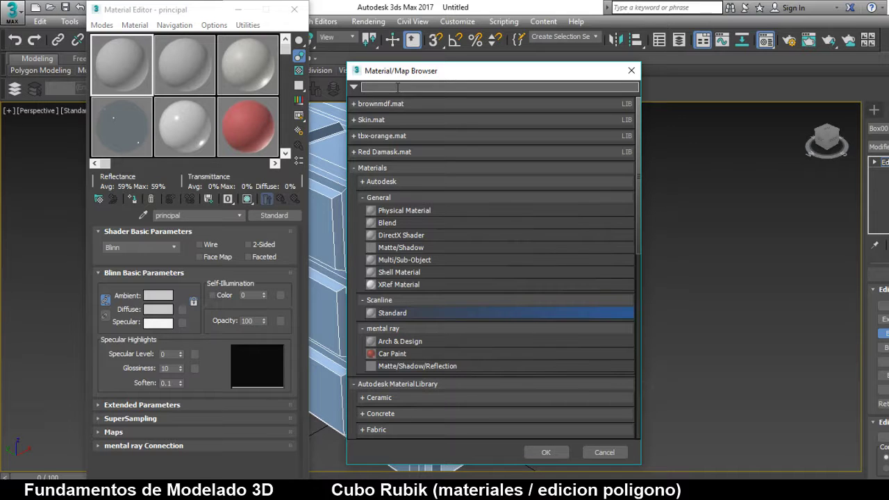
type("multi")
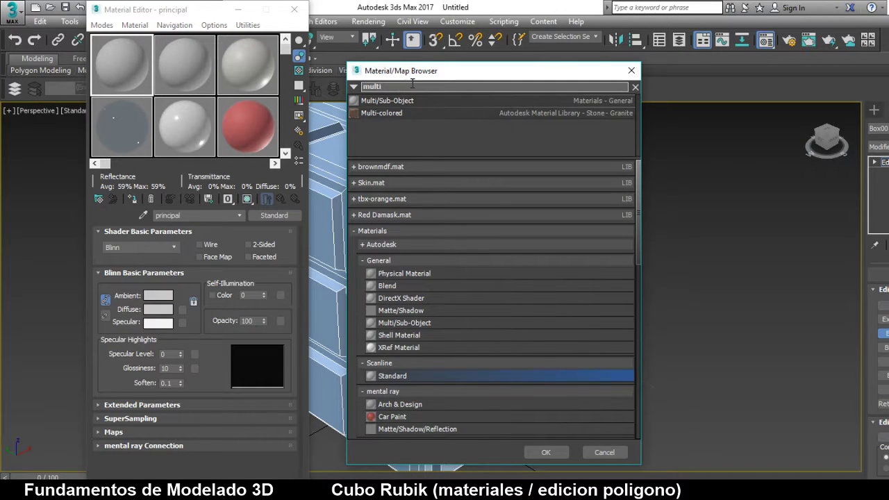
left_click(400, 102)
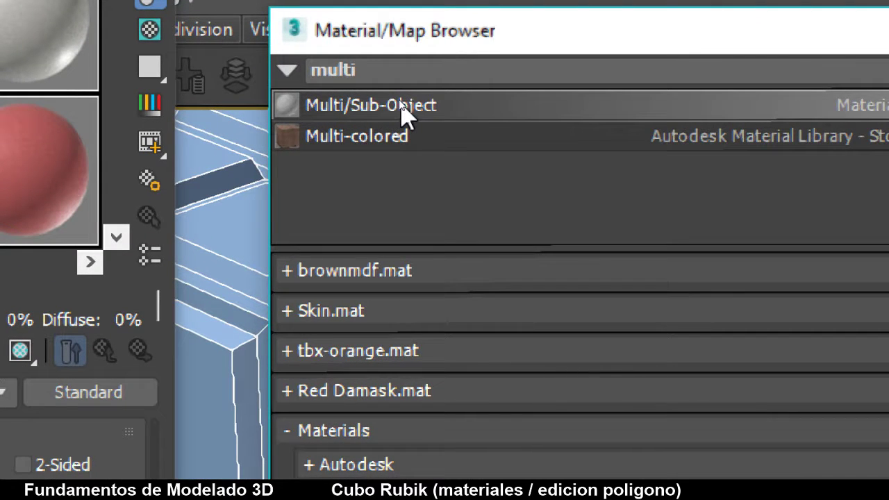
double_click(406, 114)
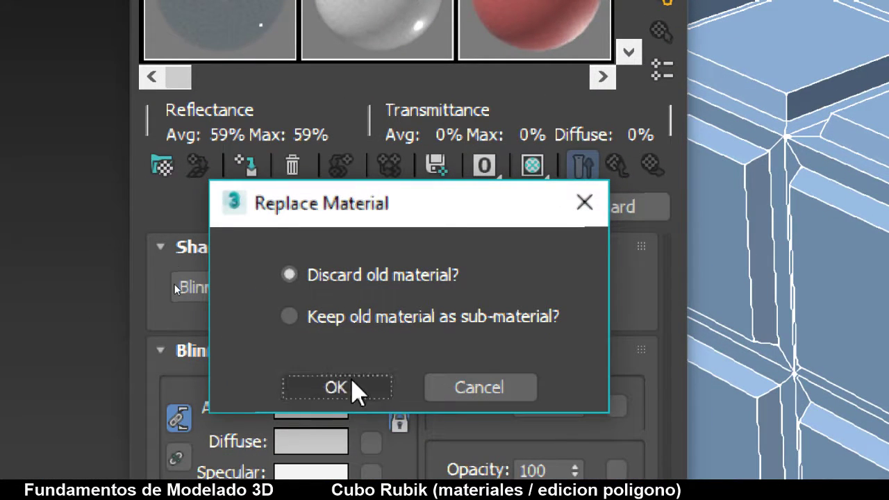
left_click(337, 387)
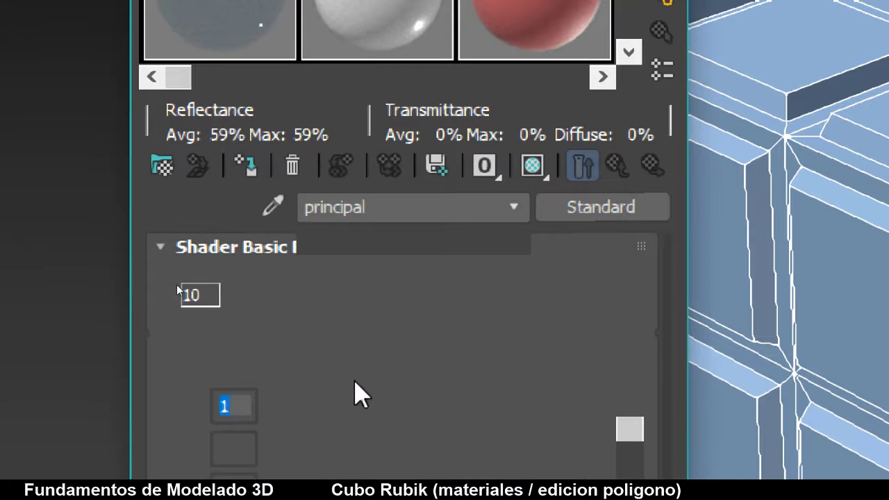
double_click(413, 207)
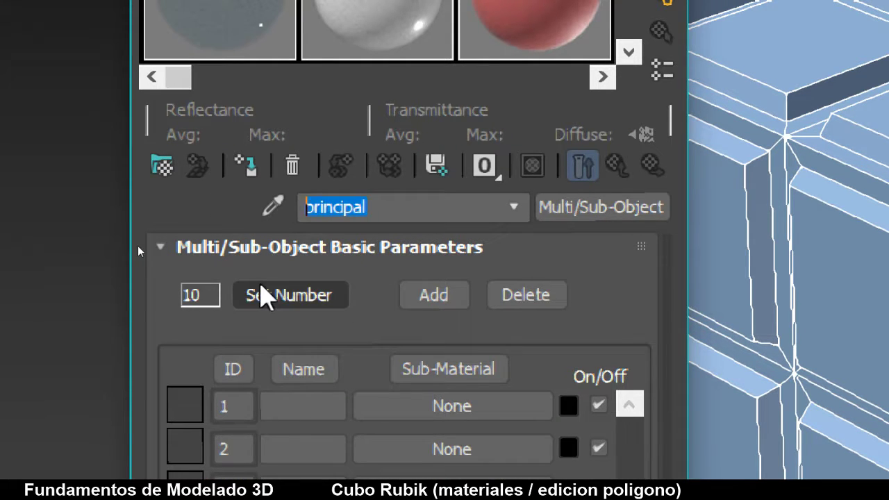
type("principal")
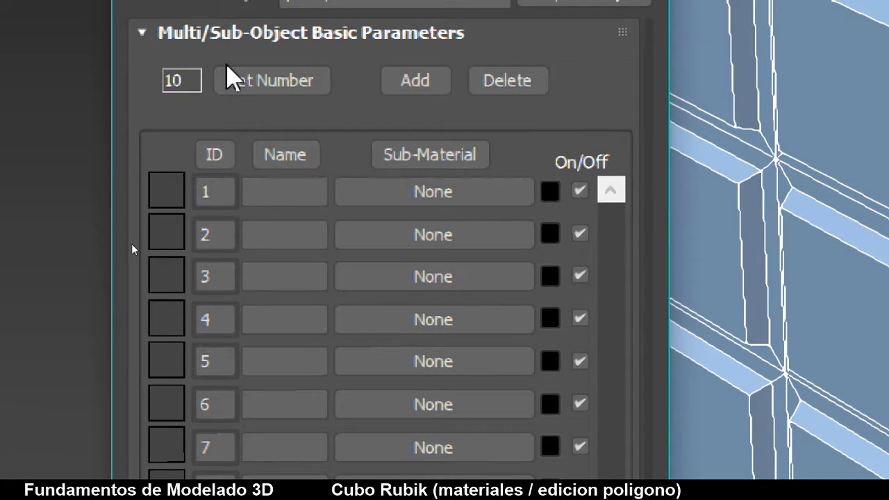
- Set the number of sub-materials in the principal material to 7
left_click(231, 80)
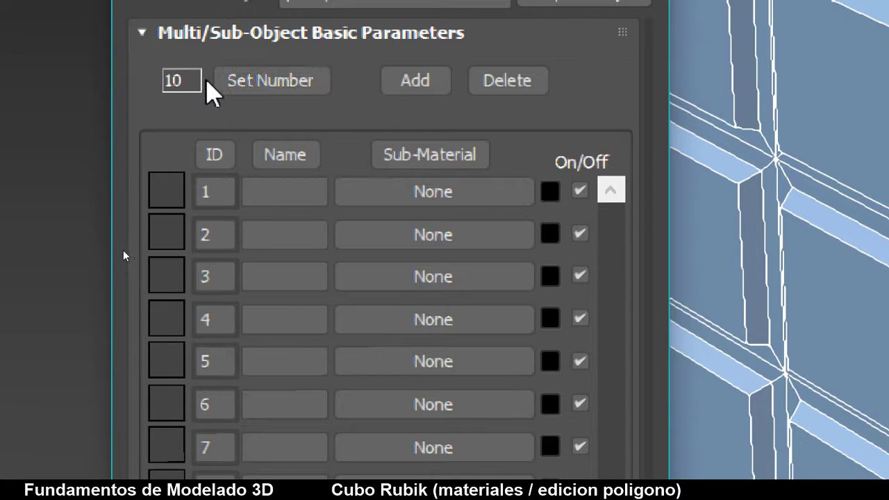
left_click(256, 89)
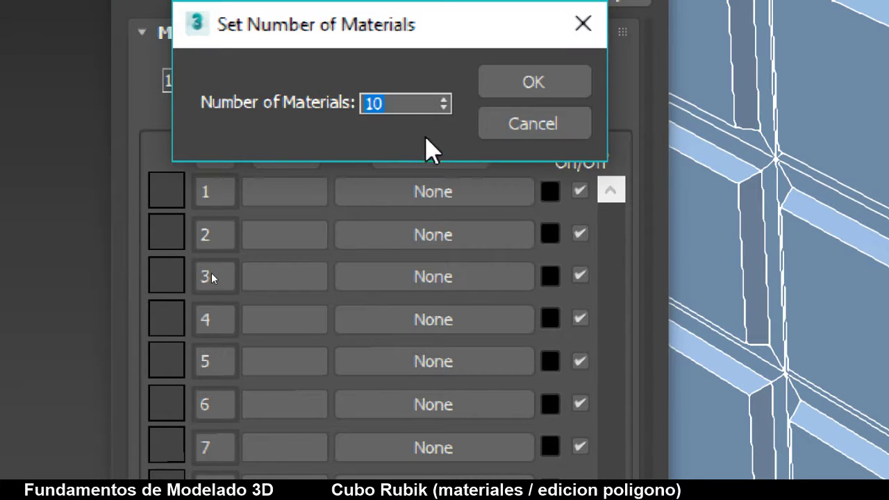
type("8")
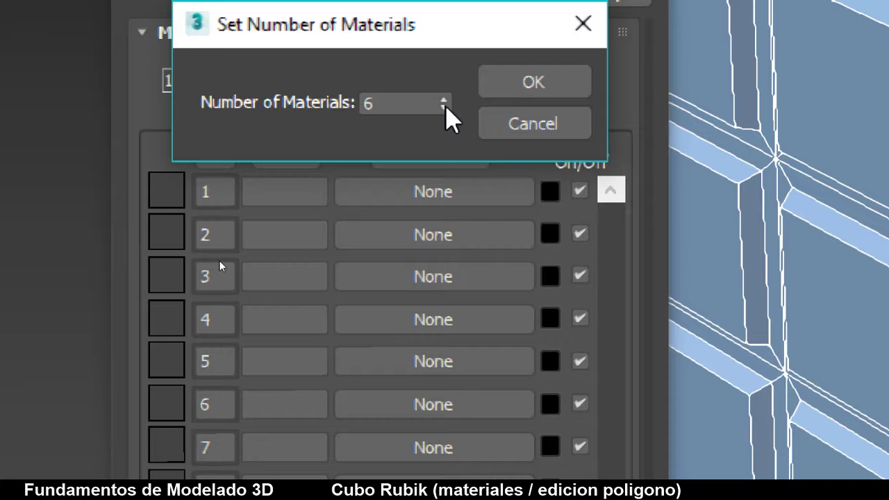
left_click(443, 100)
left_click(557, 89)
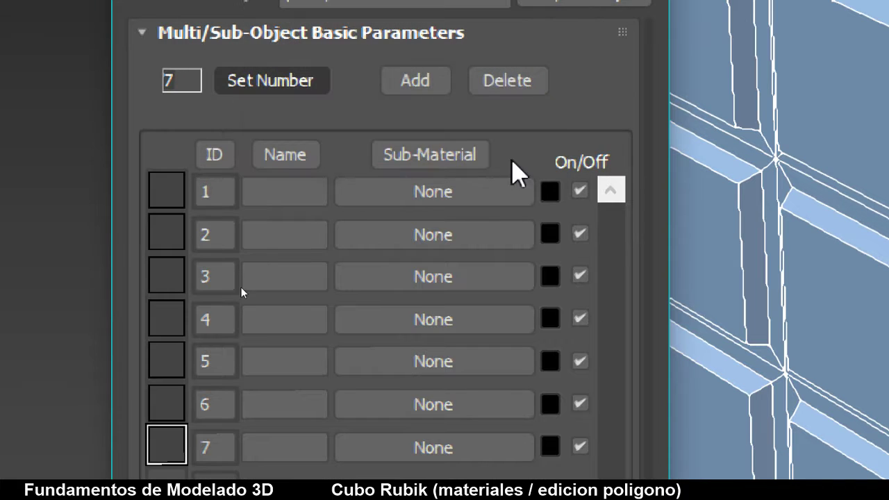
- Assign a Standard material to sub-material 1 and set its diffuse colour to near-black, with red, green and blue at 18
left_click(452, 189)
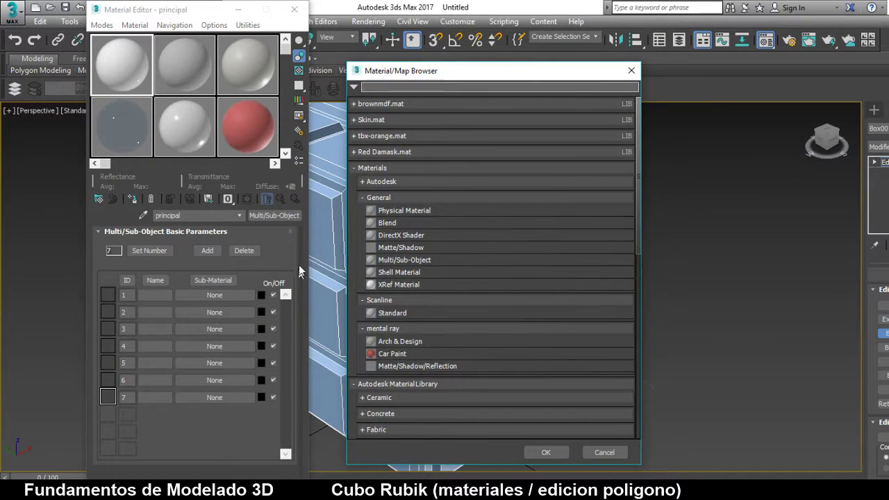
double_click(396, 313)
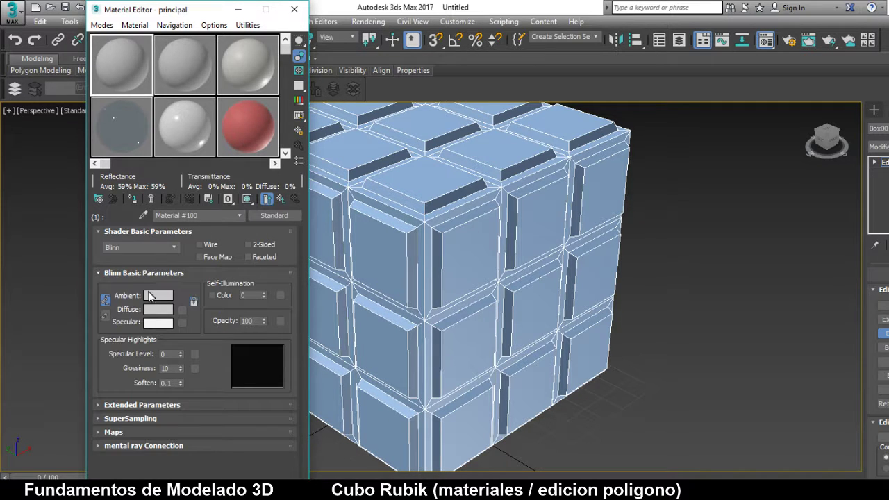
left_click(155, 310)
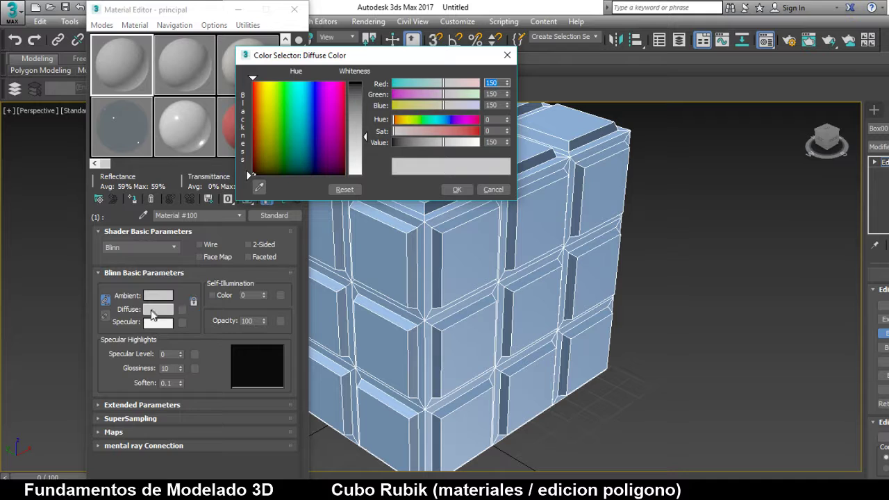
left_click_drag(299, 111, 252, 174)
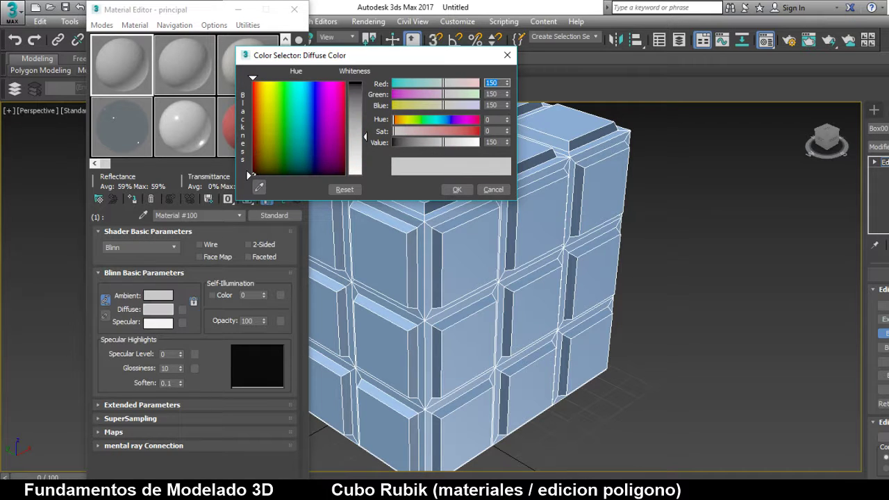
left_click_drag(360, 104, 361, 88)
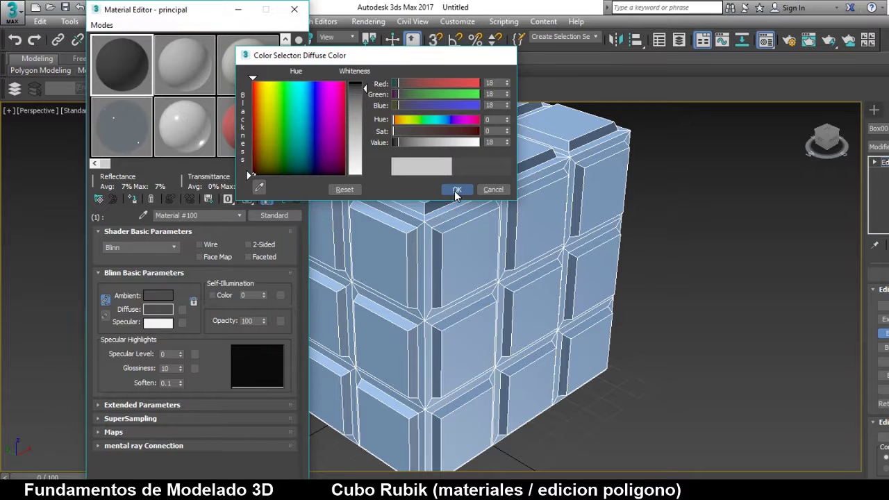
left_click(457, 188)
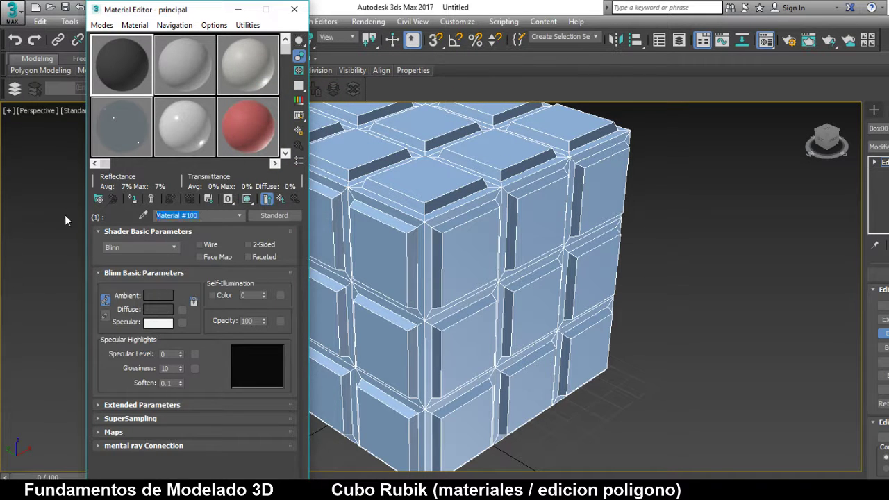
- Name the near-black sub-material base and return to the parent Multi/Sub-Object material
type("base")
left_click(238, 214)
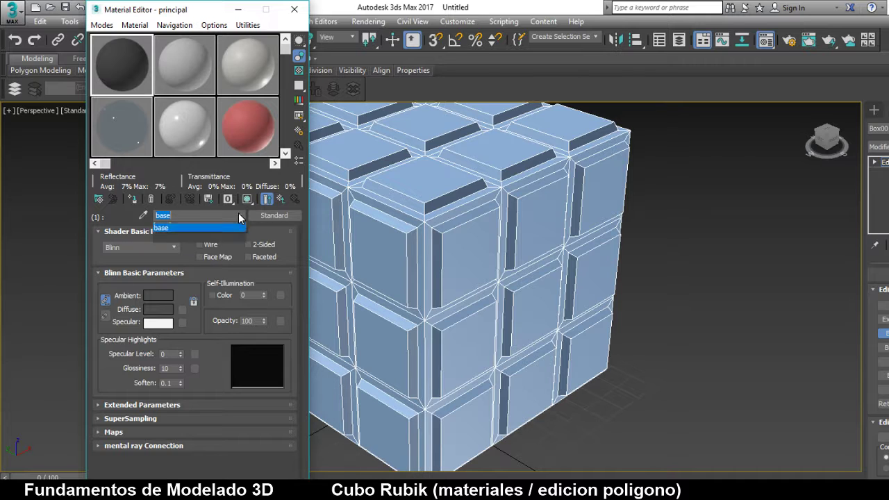
left_click(231, 227)
left_click(280, 199)
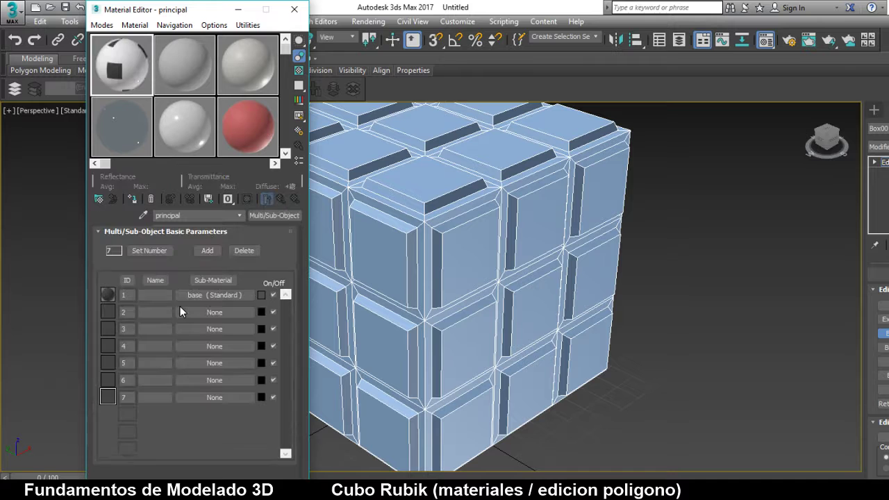
- Assign a Standard material to sub-material 2 and set its diffuse colour to dark green, with green about 92 and no red or blue
left_click(187, 312)
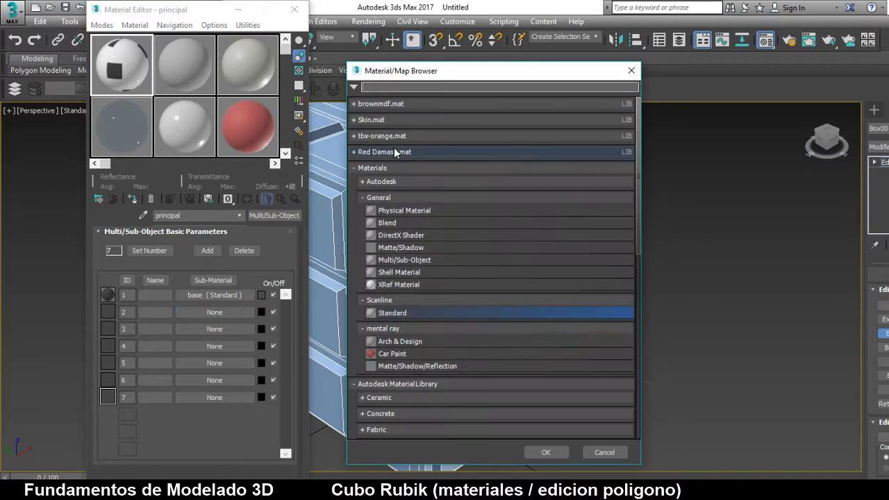
double_click(402, 314)
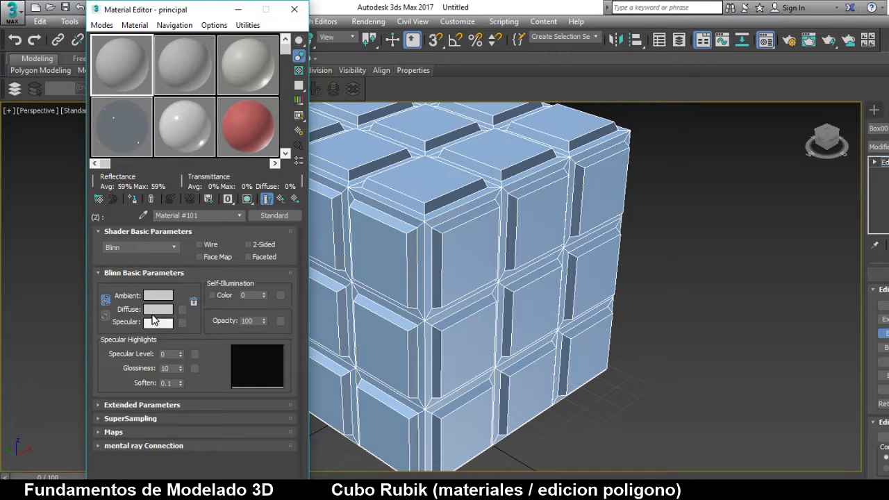
left_click(159, 309)
left_click_drag(316, 142, 280, 81)
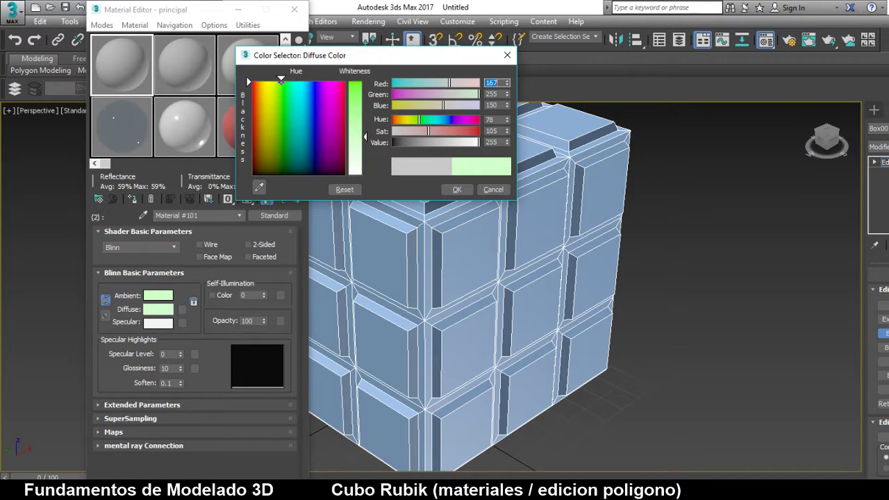
left_click_drag(359, 89, 359, 82)
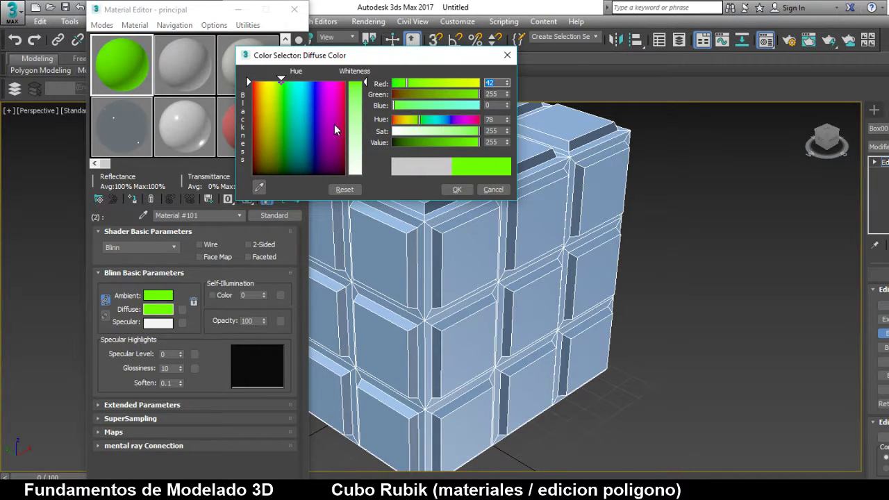
left_click_drag(291, 122, 283, 140)
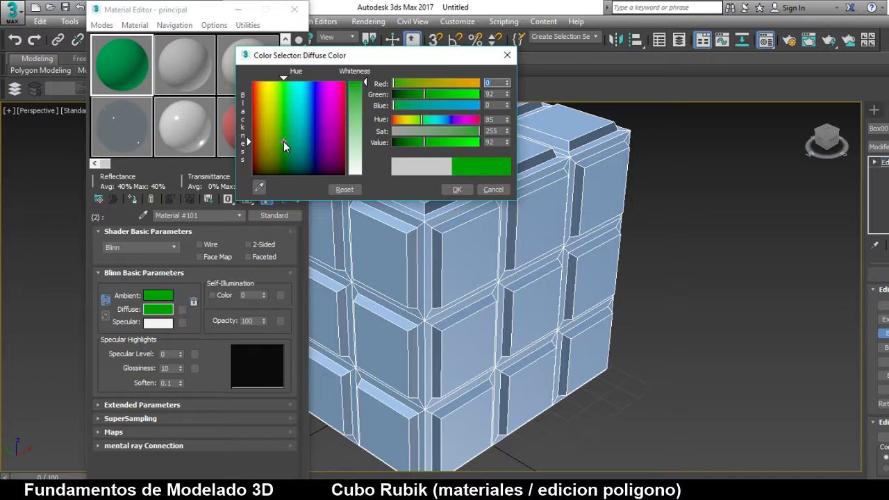
left_click(456, 189)
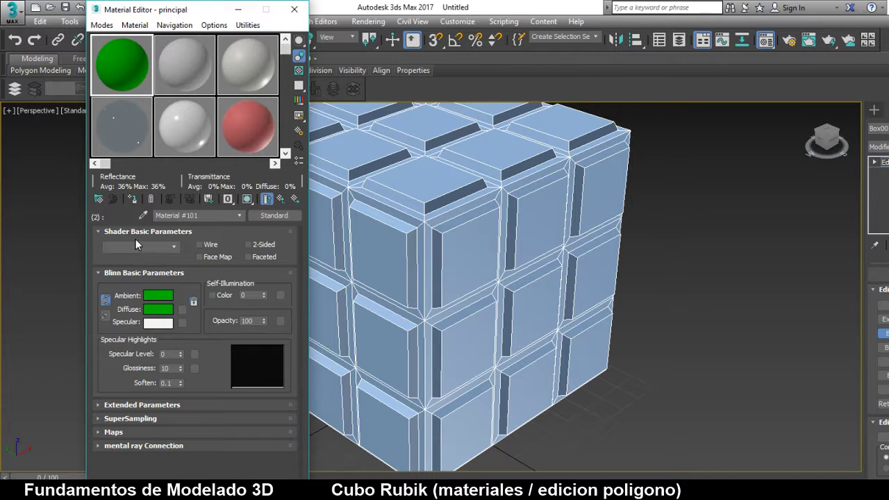
- Give the green sub-material a specular level of 38 and glossiness of 52, name it verde, and return to the principal material
left_click_drag(181, 354, 184, 330)
mouse_move(182, 367)
left_mouse_down()
mouse_move(185, 340)
mouse_move(186, 367)
left_mouse_up()
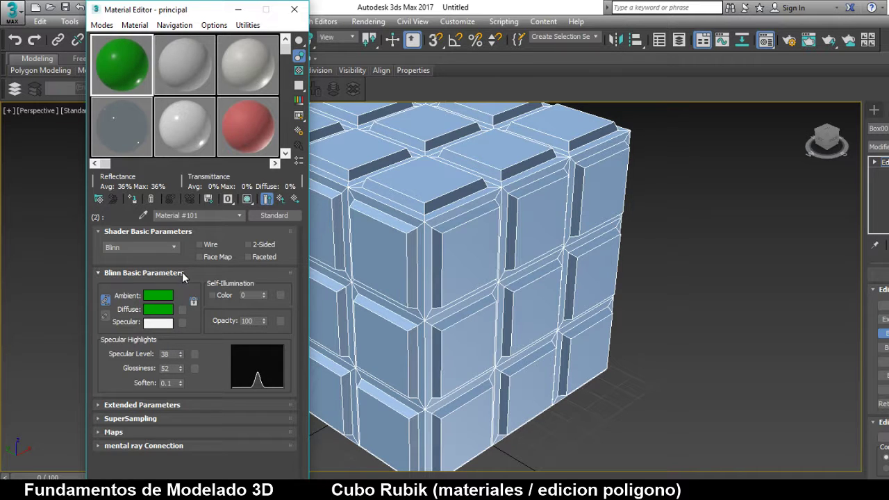
left_click(181, 215)
type("verde")
left_click(240, 215)
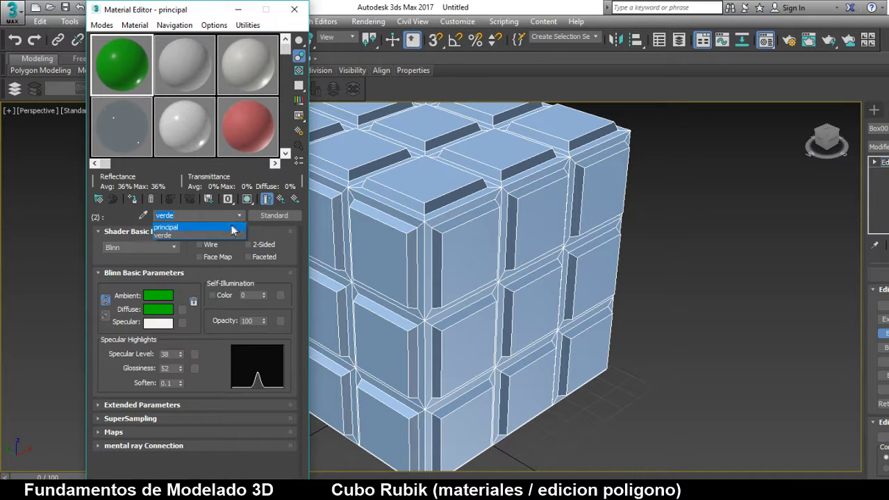
left_click(230, 224)
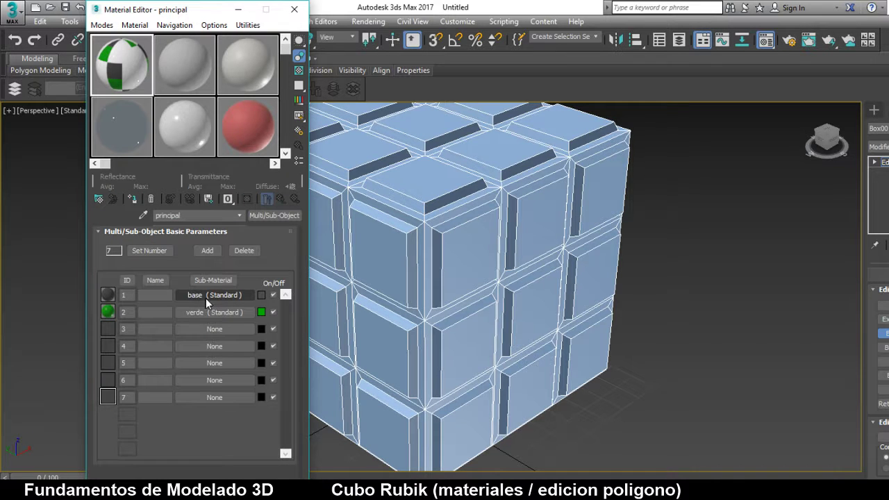
- Assign a Standard material to sub-material 3 and set its diffuse colour to pure blue, with red 0, green 0 and blue 255
left_click(213, 329)
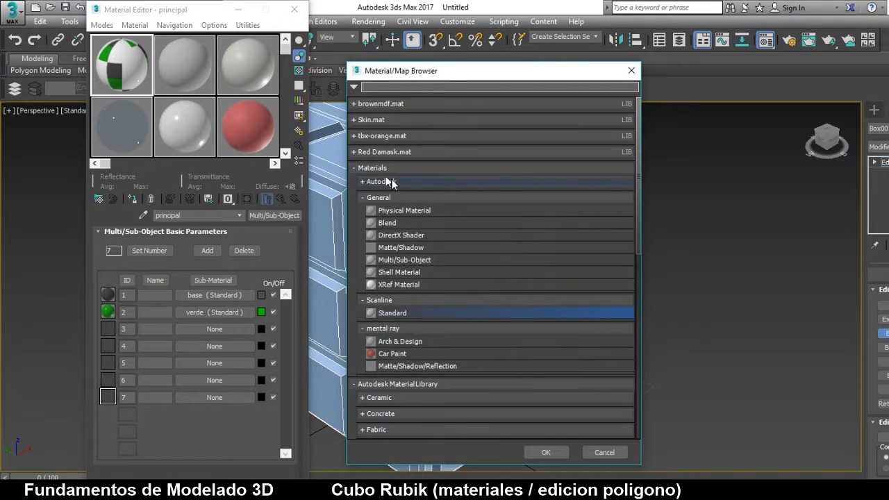
double_click(399, 313)
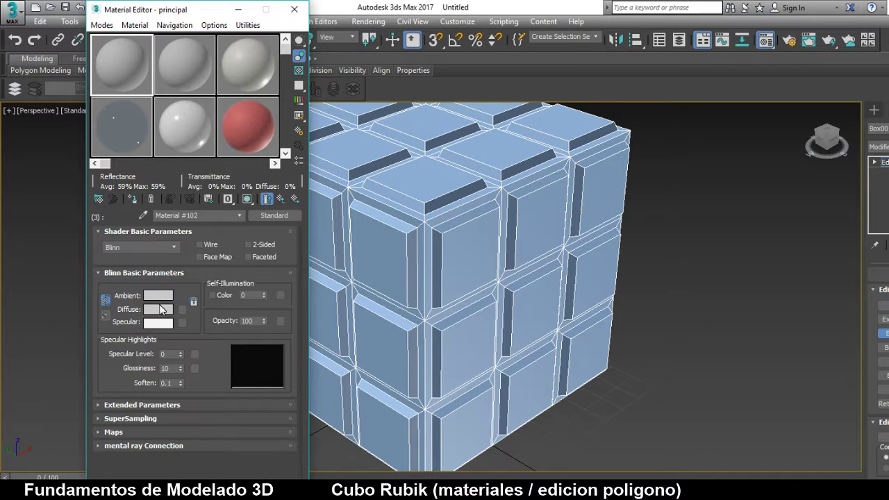
left_click(161, 309)
left_click_drag(316, 87, 314, 82)
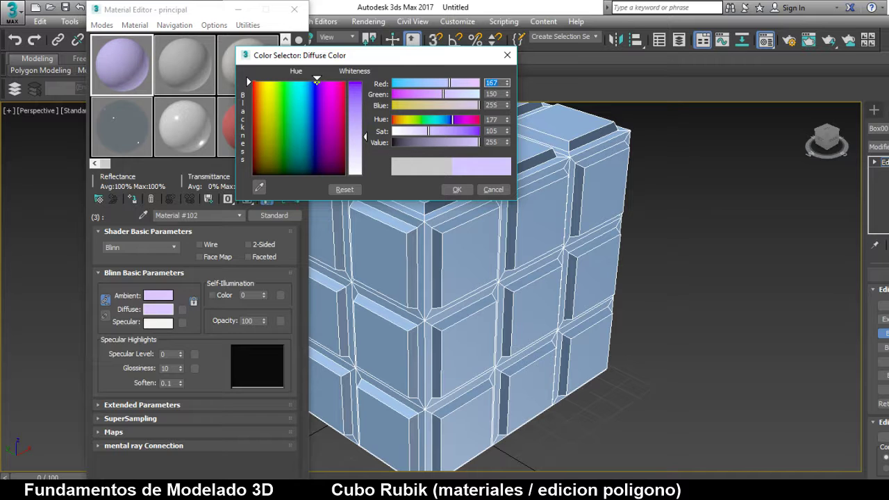
left_click_drag(359, 101, 359, 76)
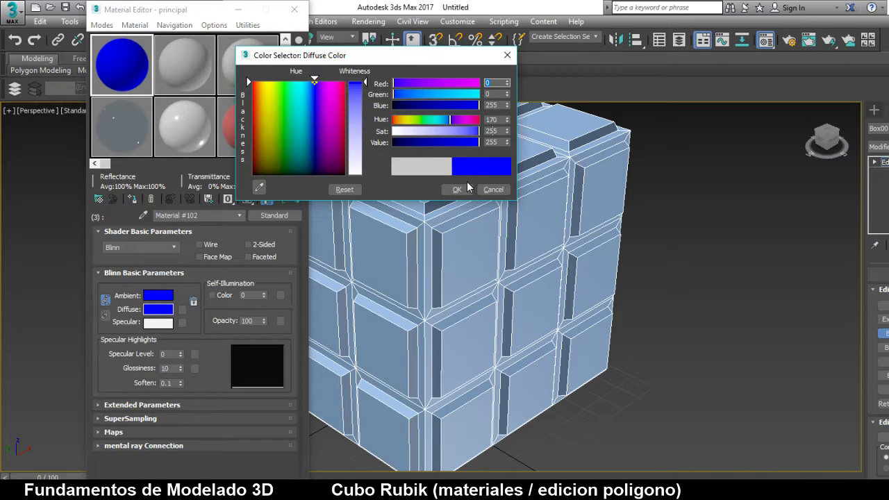
left_click(457, 189)
- Name the blue sub-material azul and return to the principal material
left_click(239, 217)
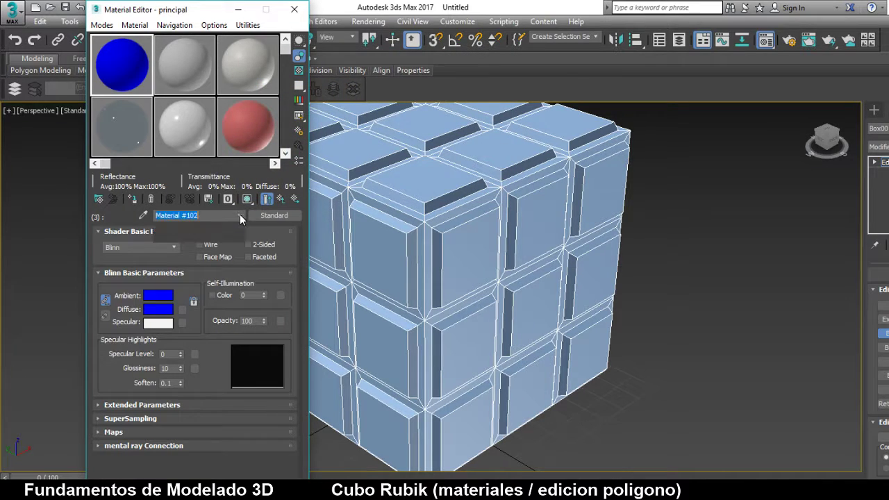
left_click(213, 236)
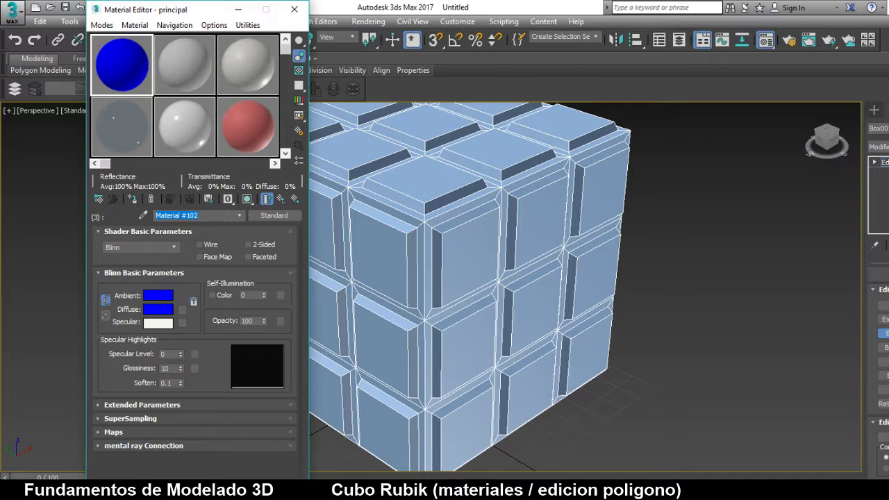
type("azul")
left_click(239, 216)
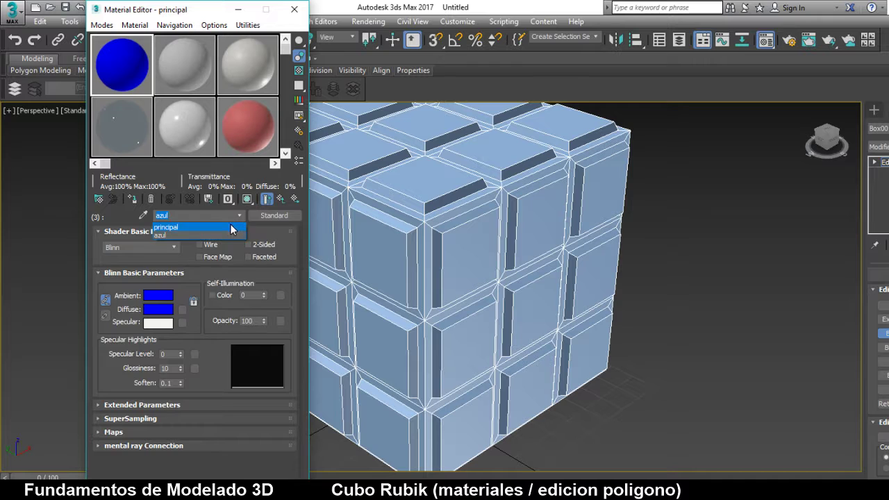
left_click(231, 228)
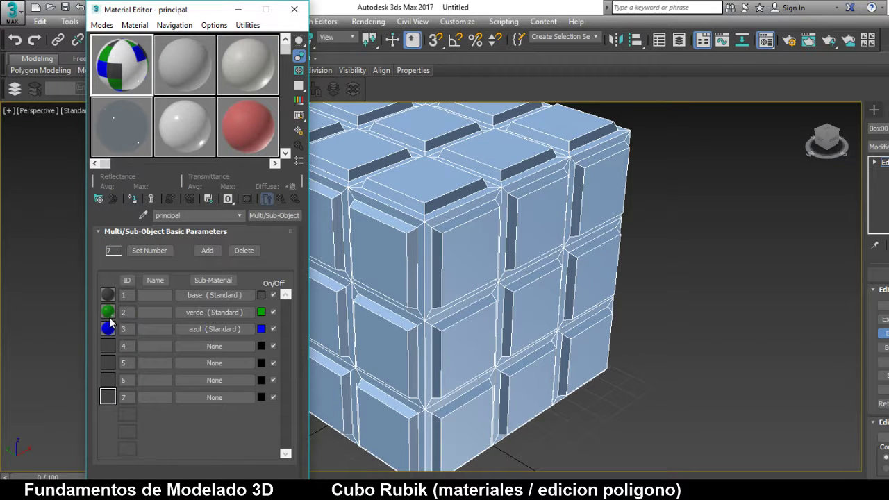
- Assign a Standard material to sub-material 4 and set its diffuse colour to bright yellow
left_click(215, 346)
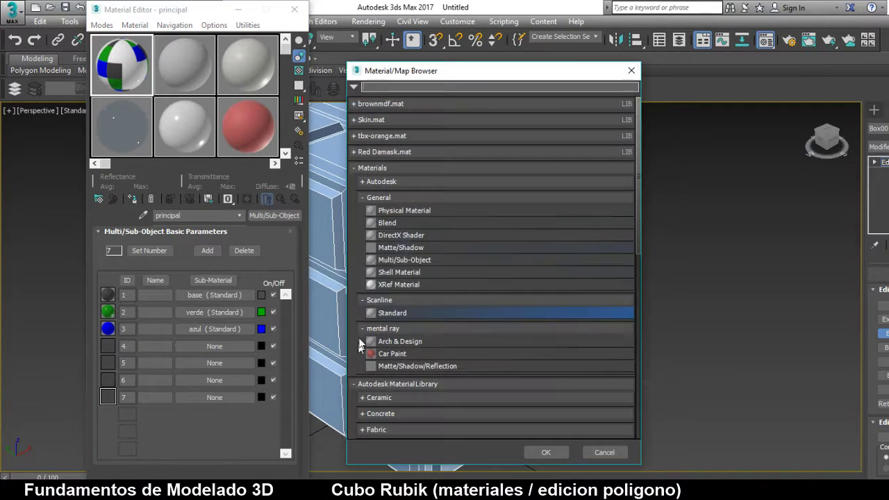
double_click(389, 313)
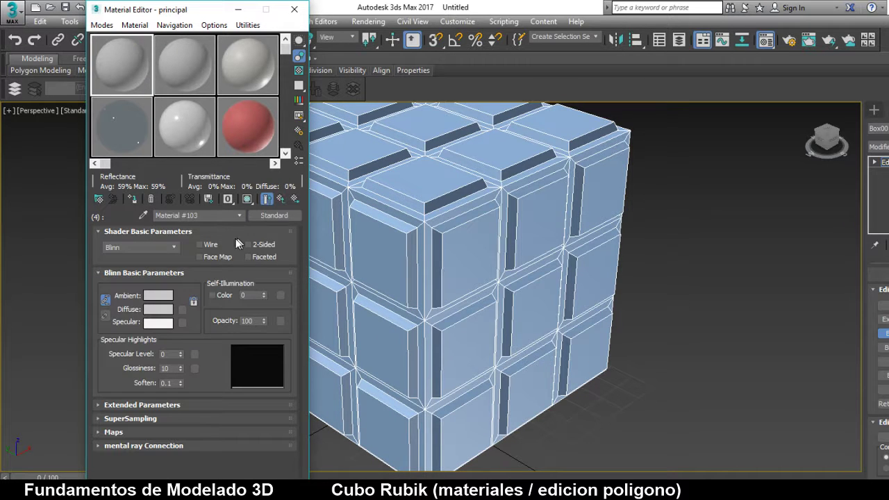
left_click(161, 309)
left_click(265, 80)
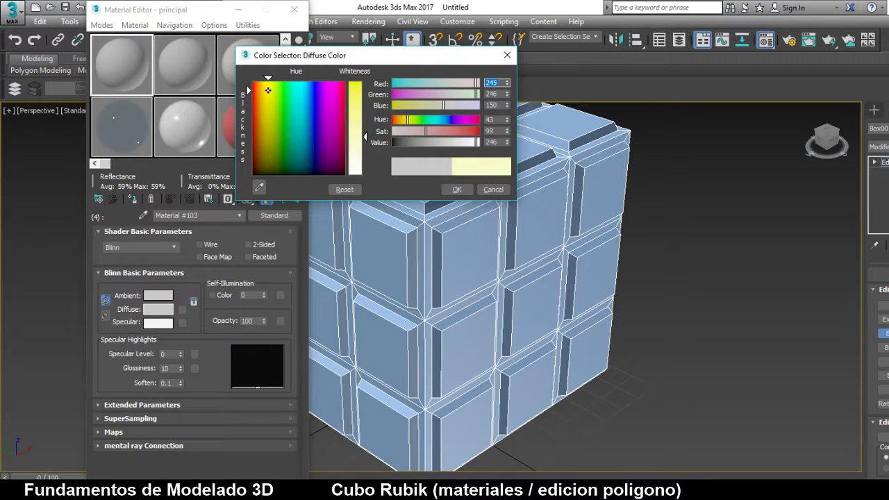
left_click_drag(361, 103, 357, 174)
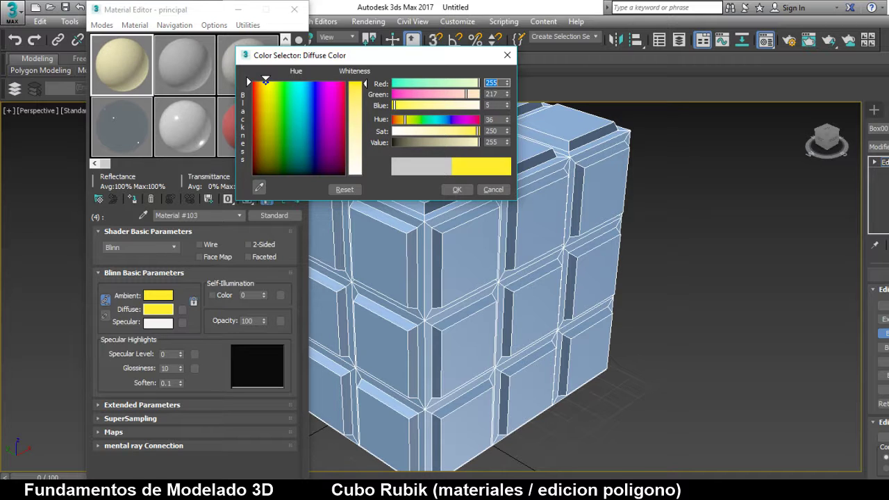
left_click(457, 190)
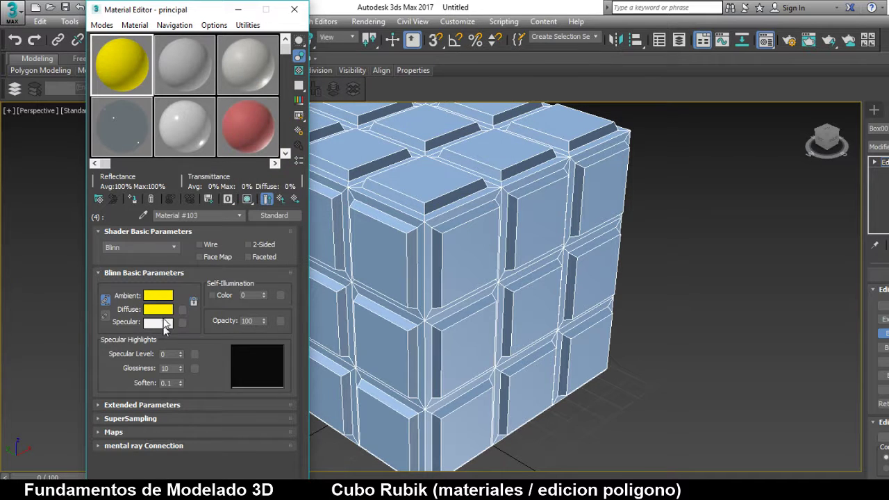
- Name the yellow sub-material amarillo and return to the principal material
type("az")
left_click(240, 214)
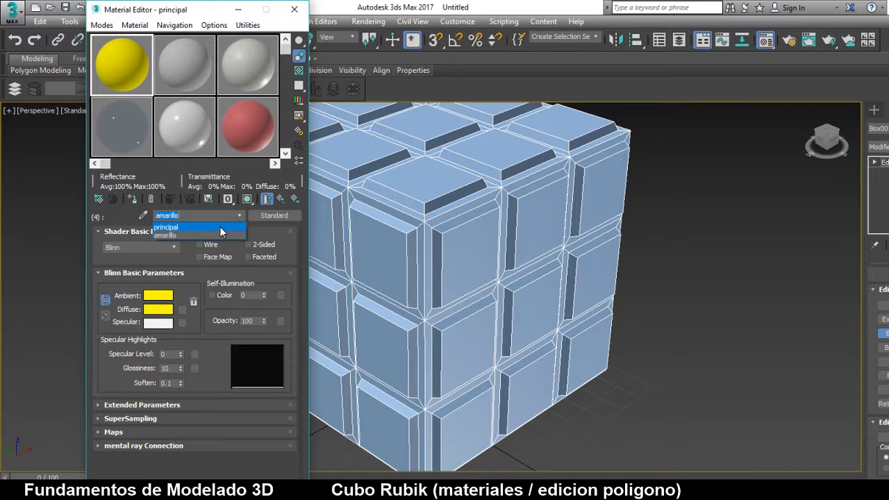
left_click(177, 230)
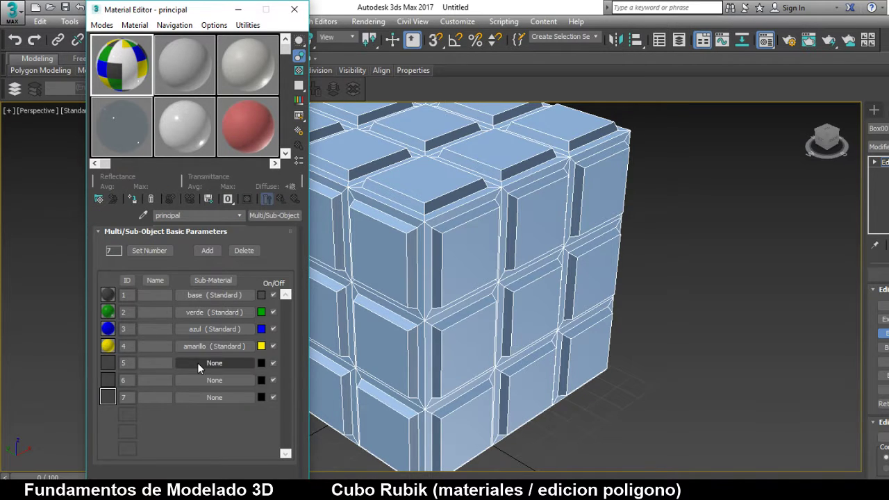
- Assign a Standard material to sub-material 5 and name it rojo
left_click(201, 362)
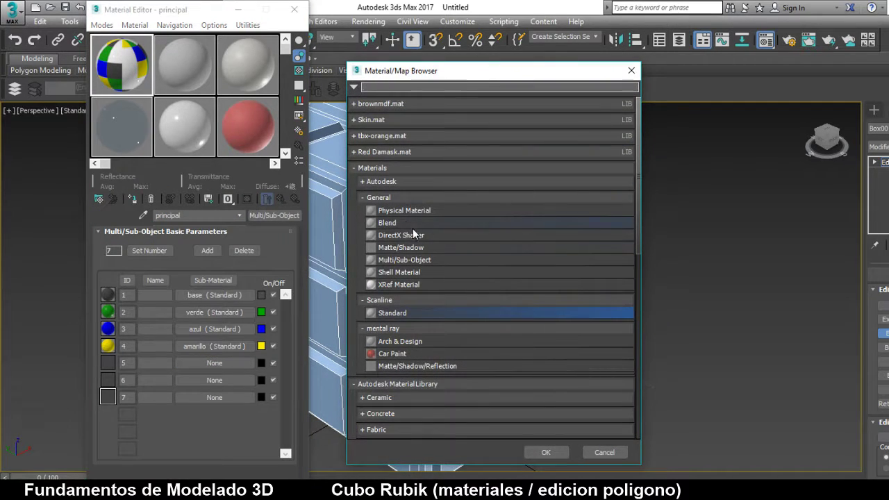
double_click(403, 310)
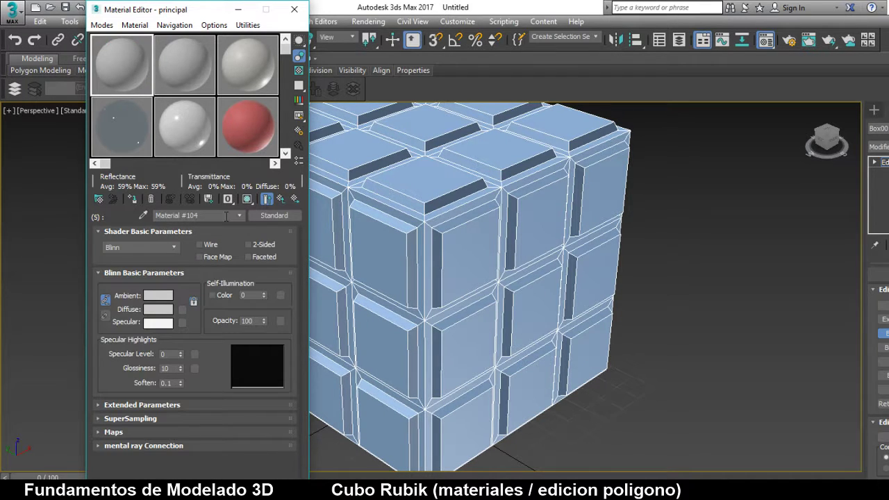
type("rojo")
- Set the diffuse colour of the rojo sub-material to bright red and return to the principal material
left_click(164, 312)
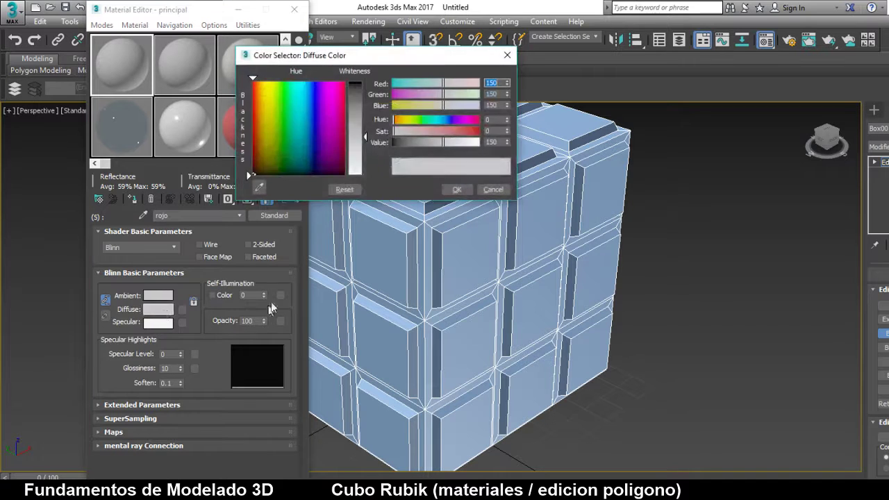
mouse_move(354, 86)
left_mouse_down()
mouse_move(351, 121)
mouse_move(357, 81)
left_mouse_up()
left_click(457, 190)
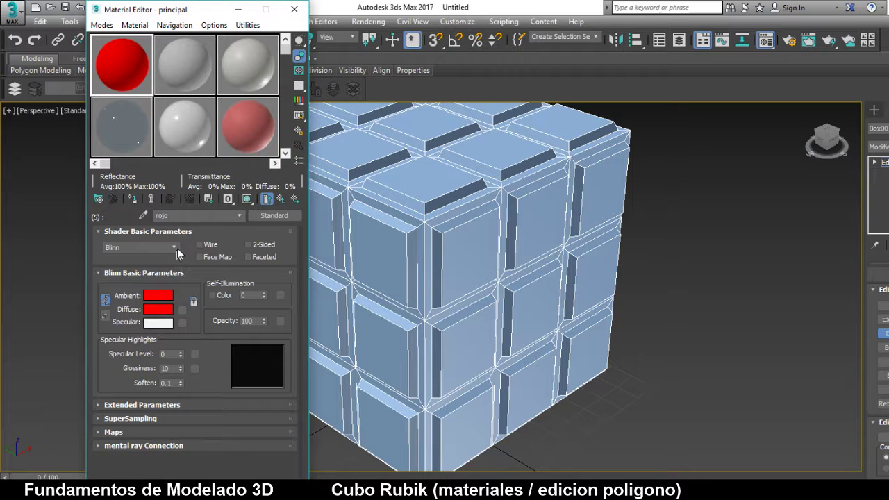
left_click(239, 216)
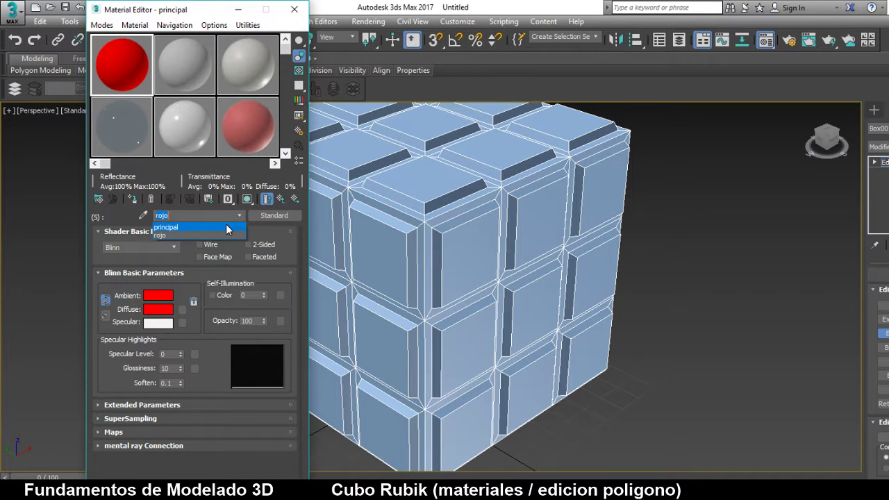
left_click(227, 222)
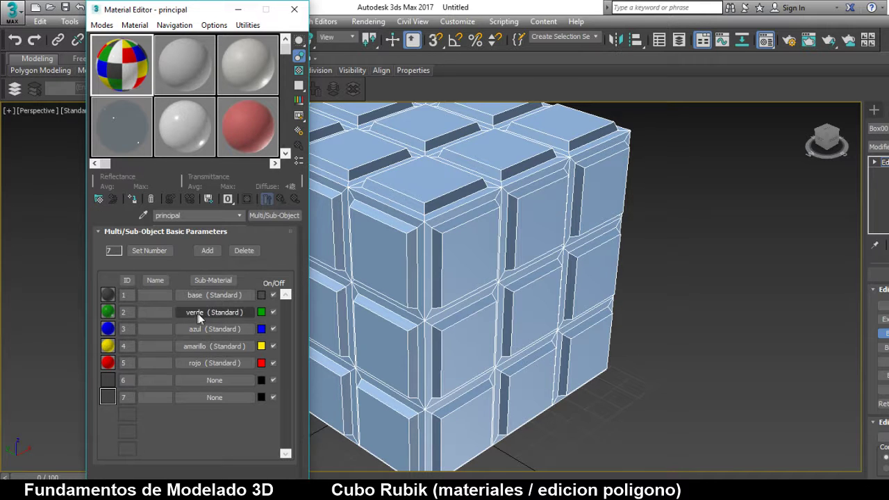
- Assign a Standard material to sub-material 6 and set its diffuse colour to bright orange
left_click(193, 380)
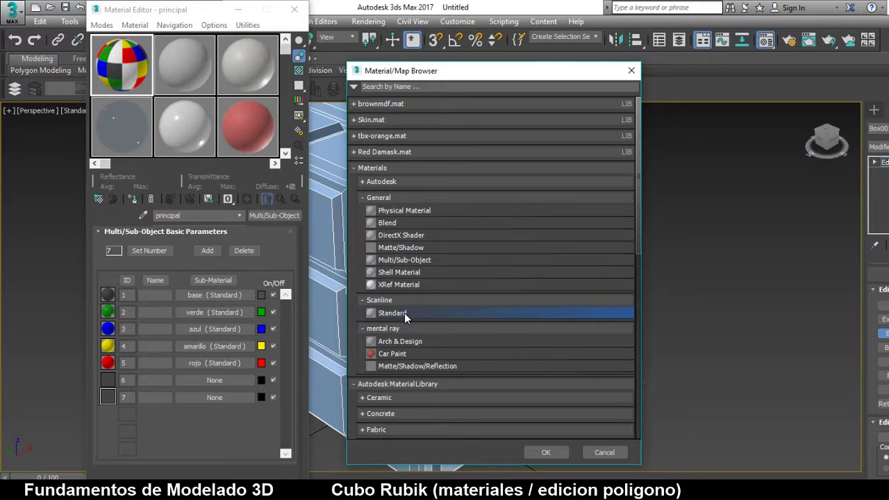
double_click(392, 313)
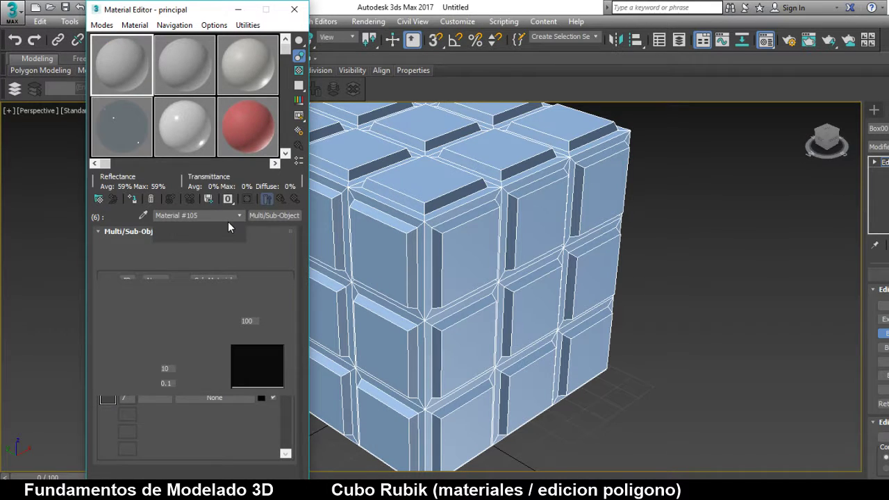
left_click(154, 310)
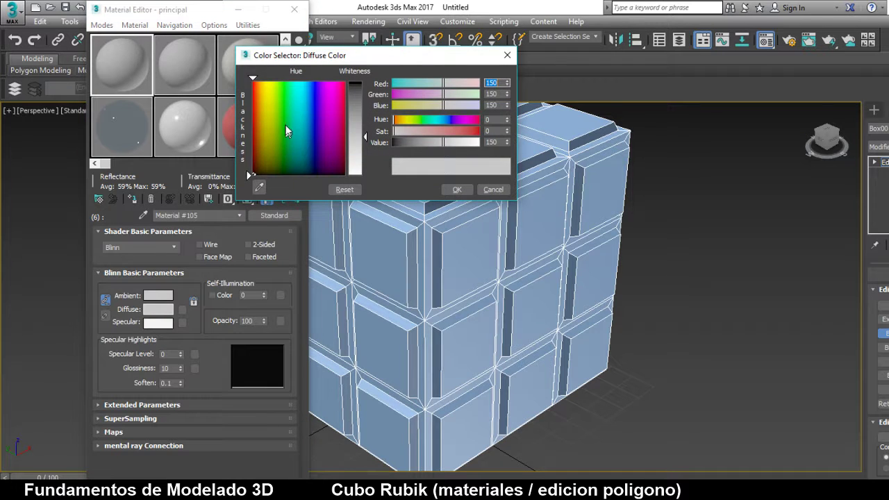
left_click_drag(284, 135, 259, 80)
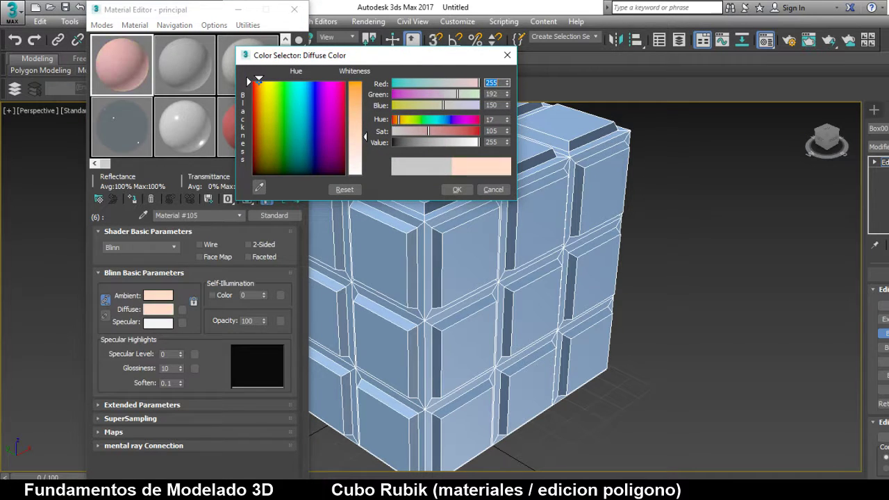
left_click_drag(356, 136, 357, 81)
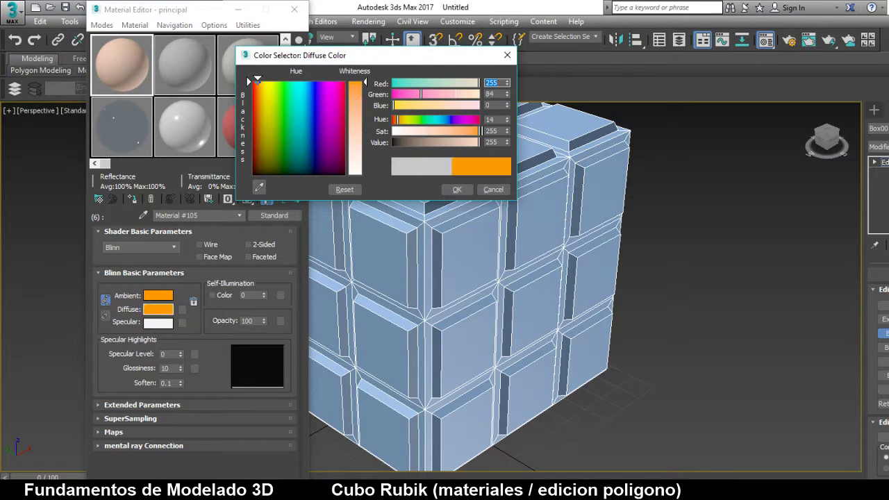
left_click(456, 189)
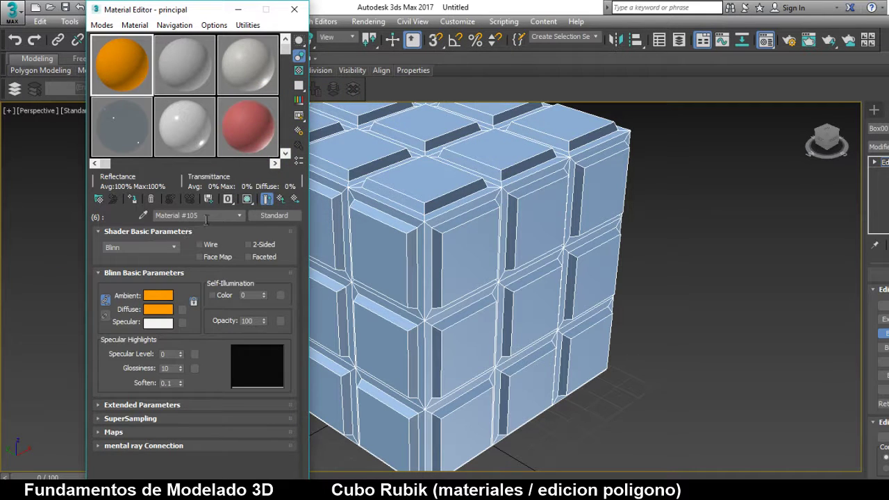
- Name the orange sub-material naranja and return to the principal material
type("ncipal")
left_click(238, 216)
left_click(206, 227)
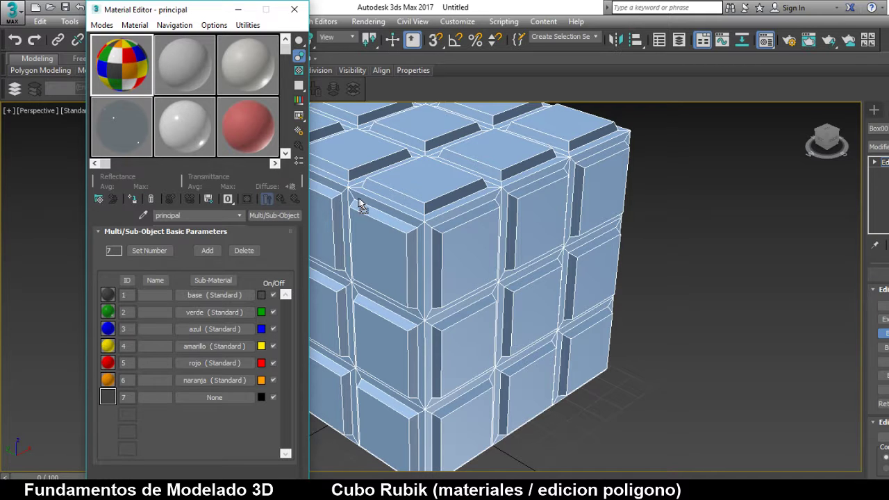
- Apply the principal material to the cube and clear the polygon selection
left_click_drag(403, 221, 401, 216)
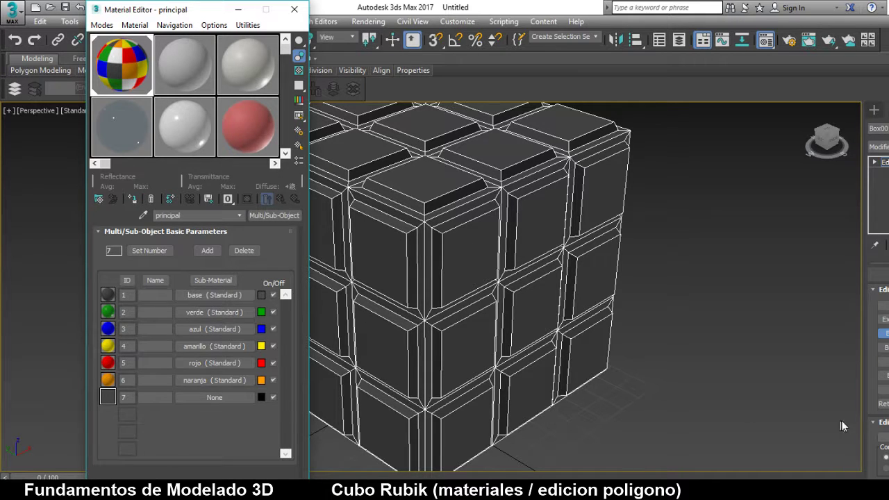
left_click(699, 376)
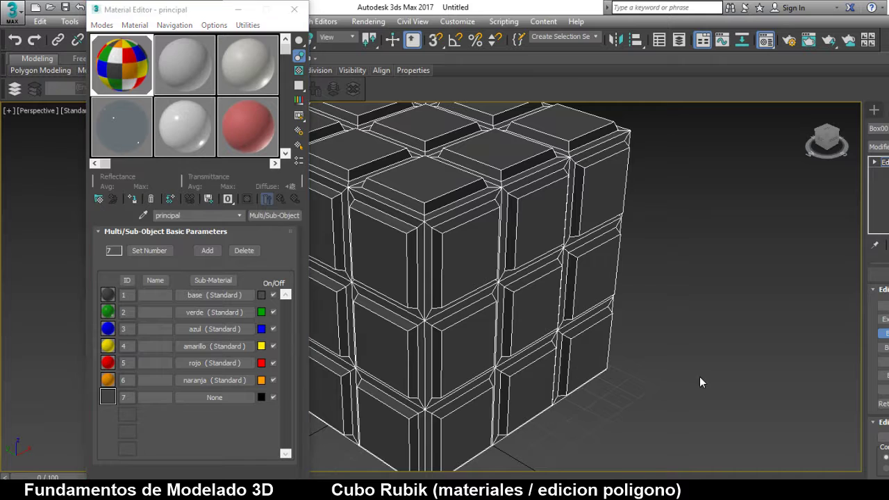
left_click(584, 361)
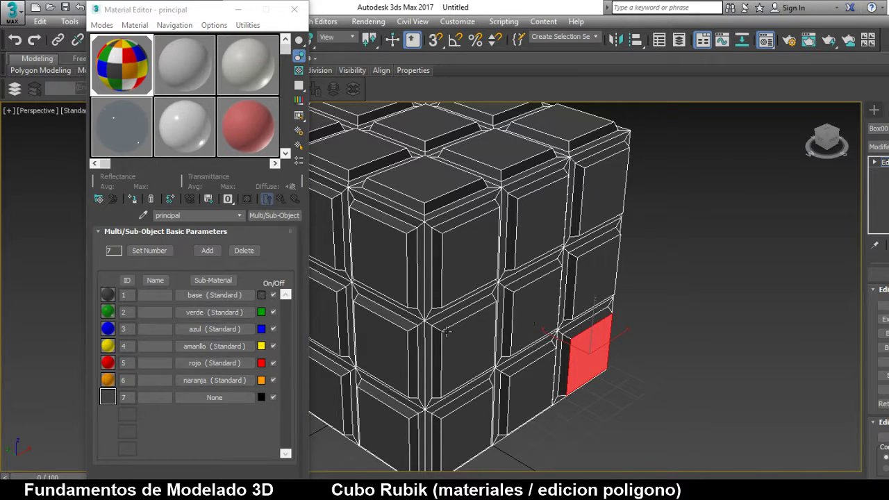
left_click(534, 317)
left_click(425, 129, "ctrl")
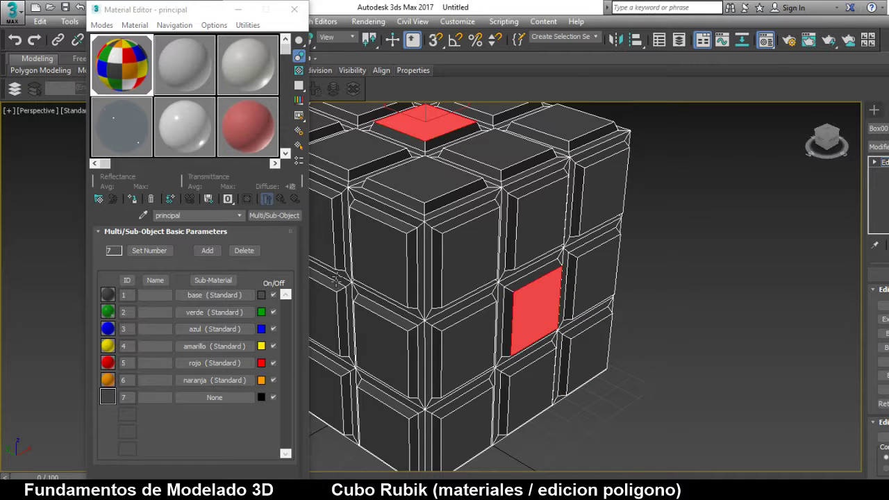
left_click(326, 309, "ctrl")
left_click(616, 358)
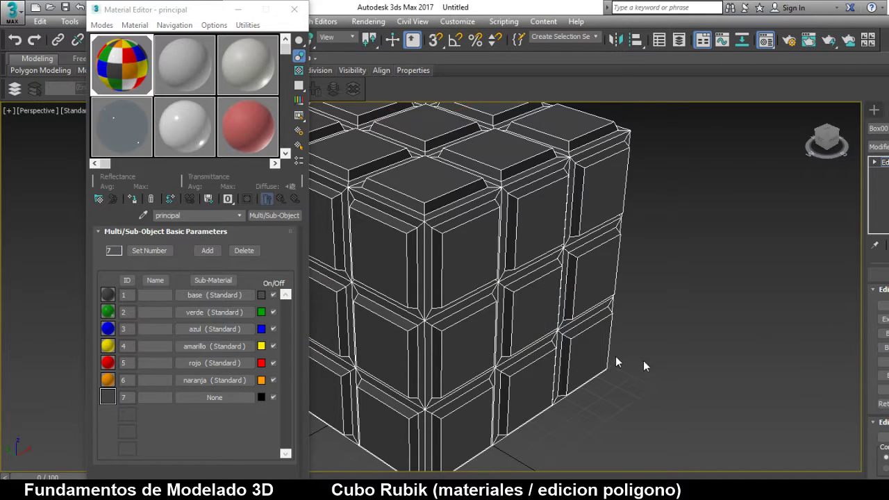
- Select the centre tile of the cube's right-hand face and assign it material ID 2 (verde)
left_click(528, 305)
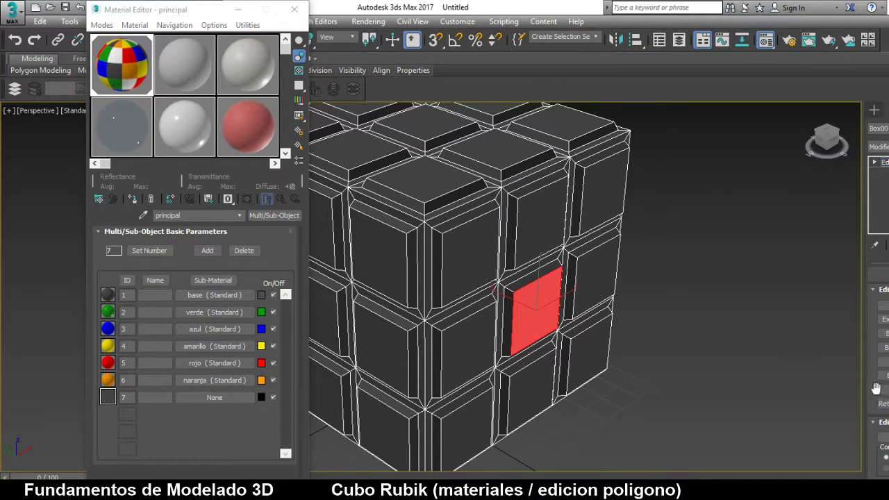
left_click_drag(882, 156, 886, 139)
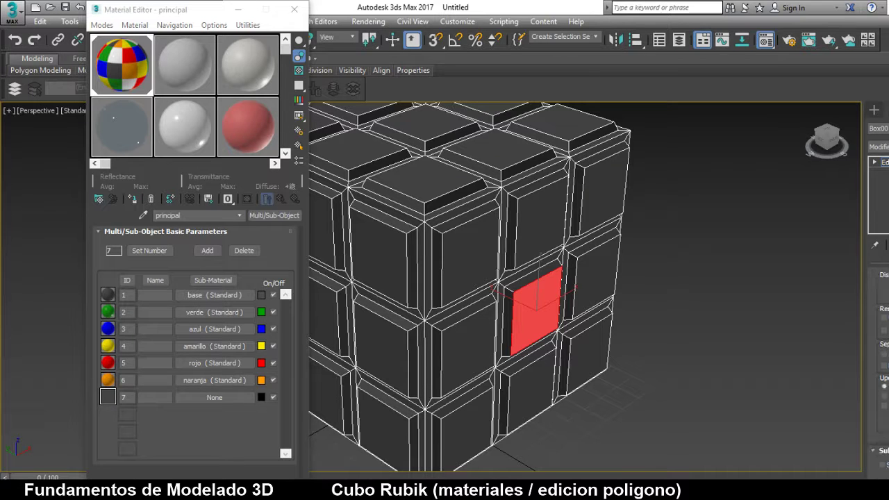
scroll(880, 313, "down", 2)
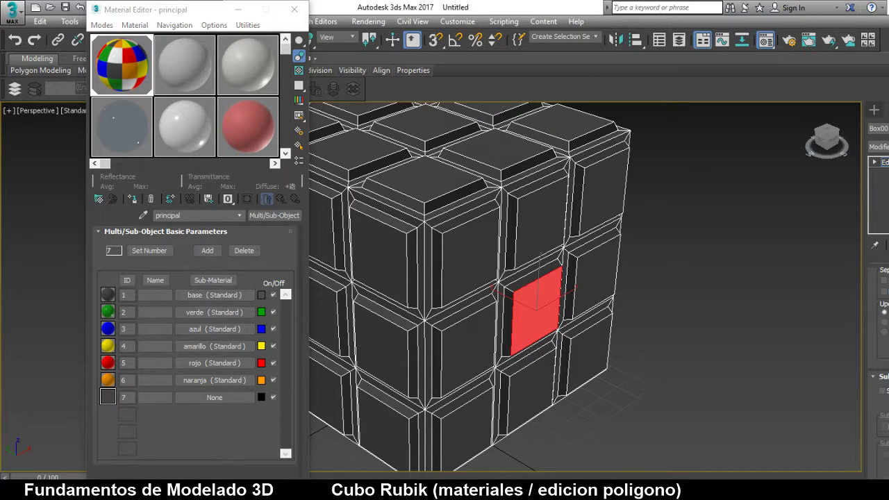
scroll(880, 313, "up", 2)
scroll(881, 312, "up", 6)
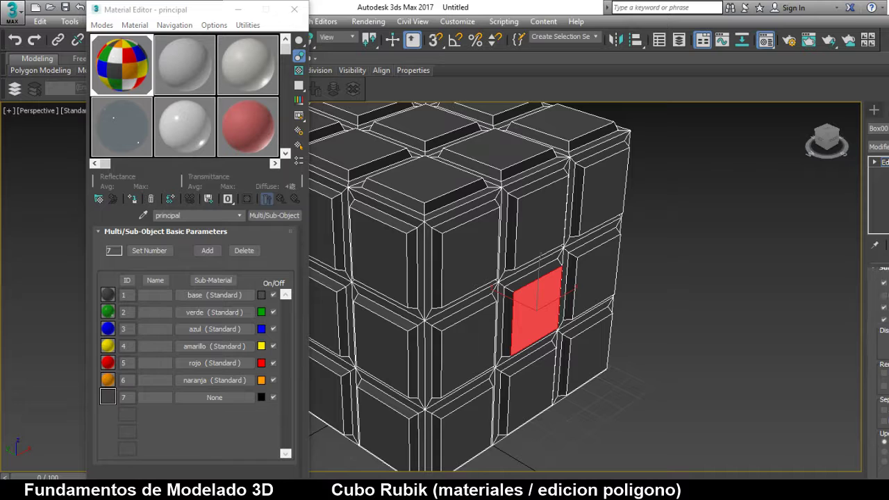
scroll(880, 312, "down", 6)
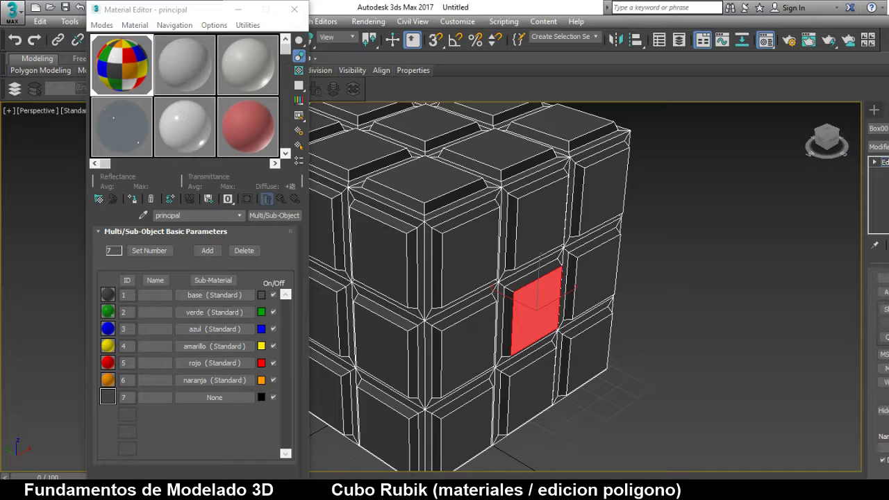
scroll(881, 312, "down", 5)
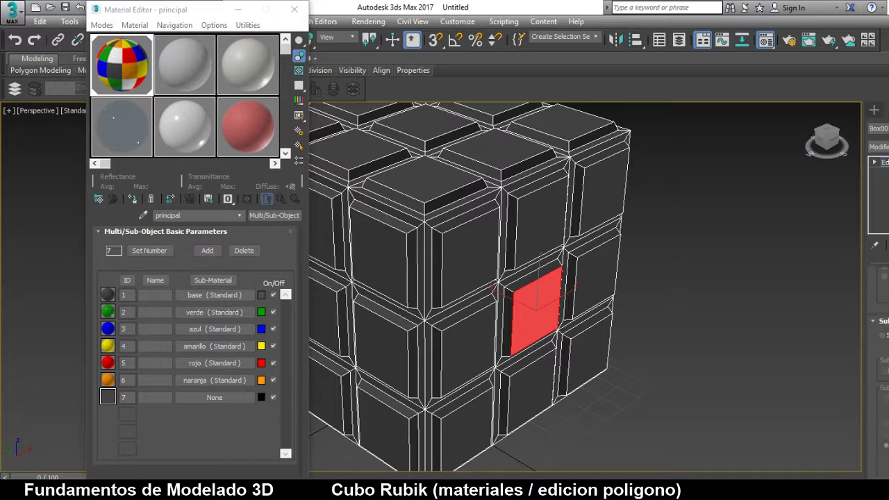
scroll(878, 313, "down", 2)
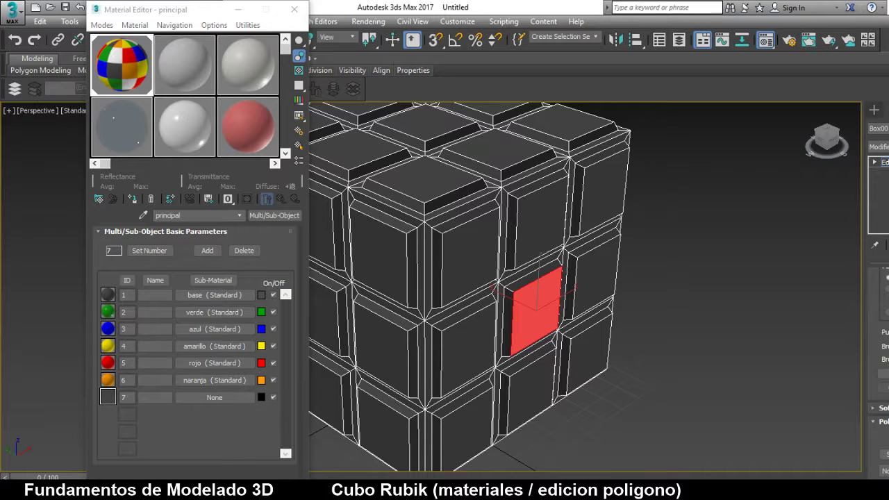
scroll(878, 333, "down", 2)
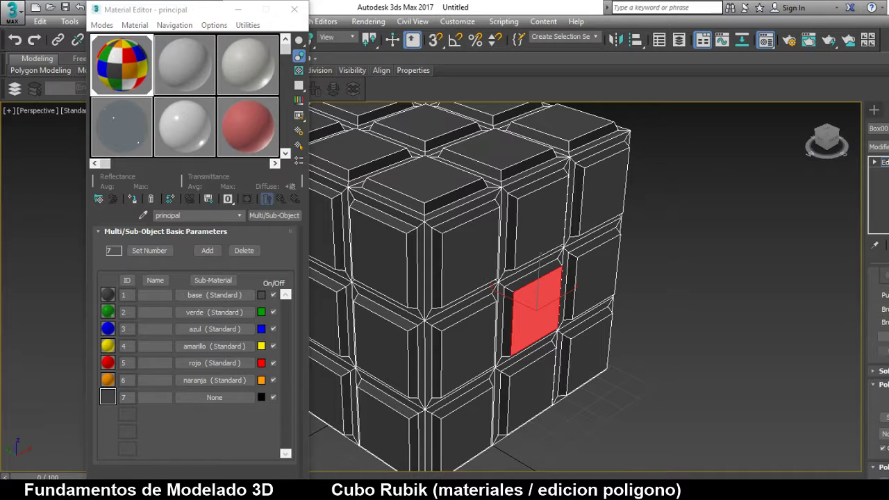
- Assign azul (ID 3) to the left-hand face's centre tile and amarillo (ID 4) to the top face's centre tile
left_click(331, 306)
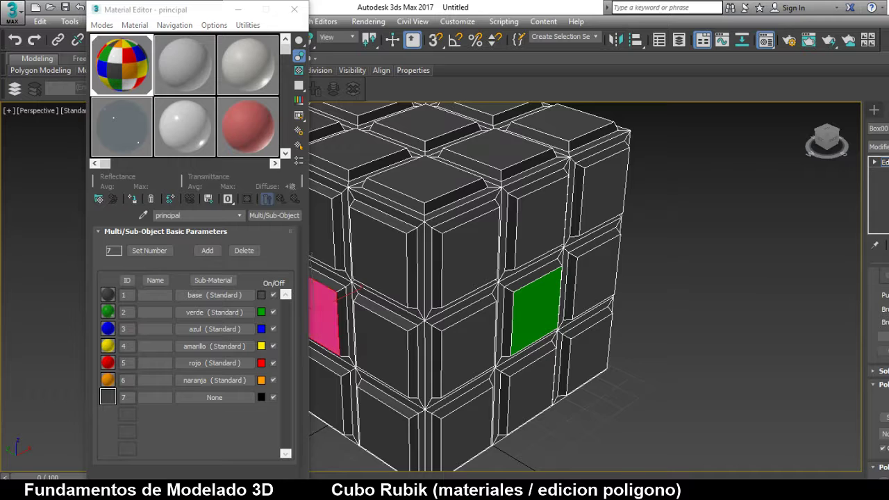
left_click(424, 129)
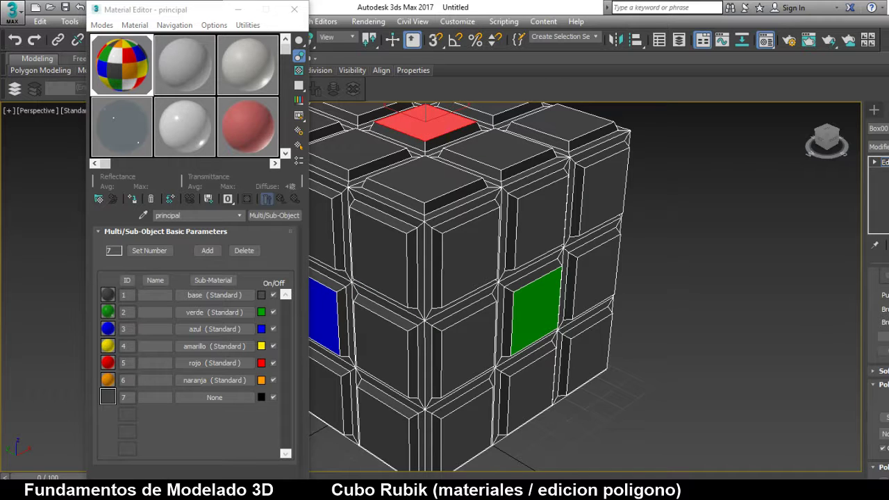
- Assign rojo (ID 5) to eight tiles: three on the top face, three on the right-hand face and two on the left-hand face
left_click(467, 255)
left_click(499, 157, "ctrl")
left_click(595, 339, "ctrl")
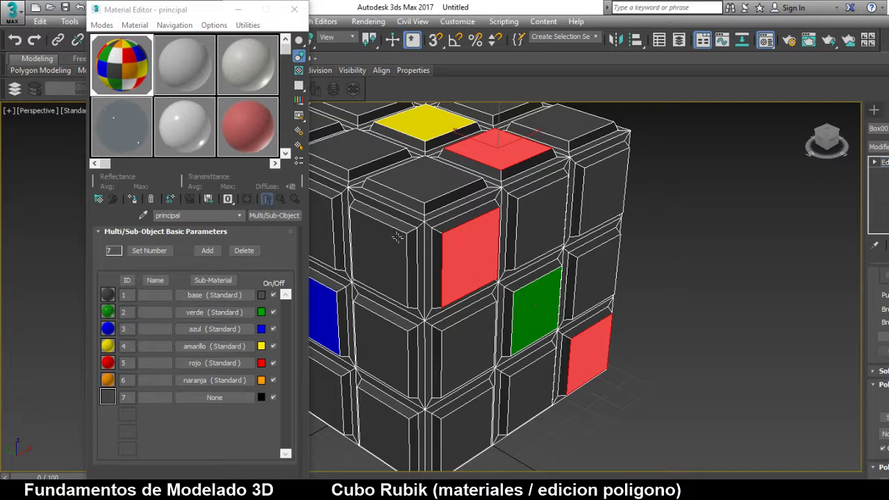
scroll(445, 313, "down", 2)
left_click(331, 234, "ctrl")
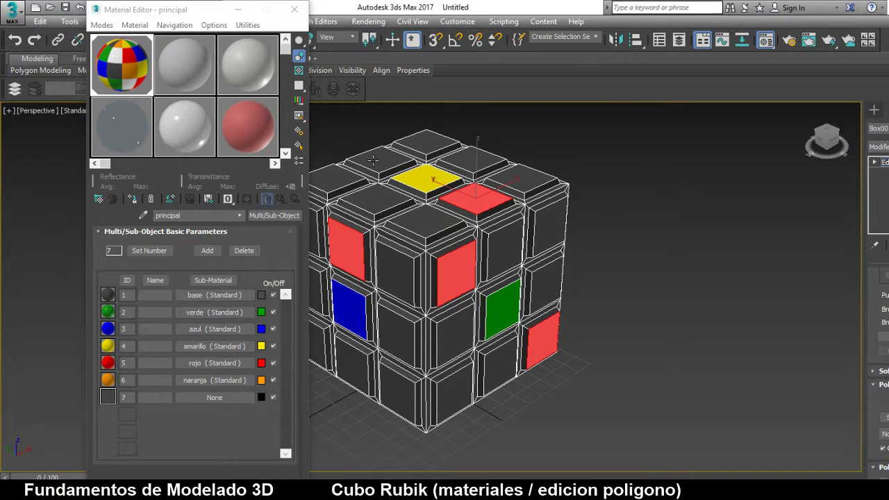
left_click(334, 178, "ctrl")
left_click(318, 348, "ctrl")
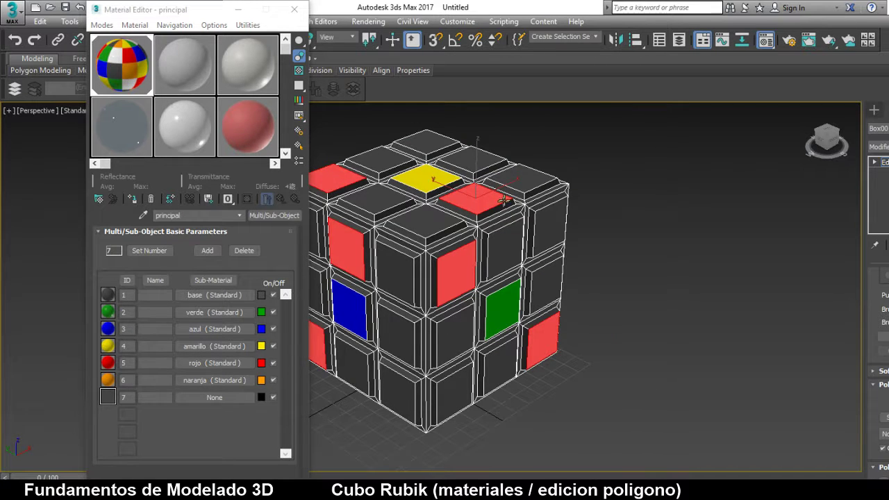
left_click(519, 183, "ctrl")
left_click(472, 336, "ctrl")
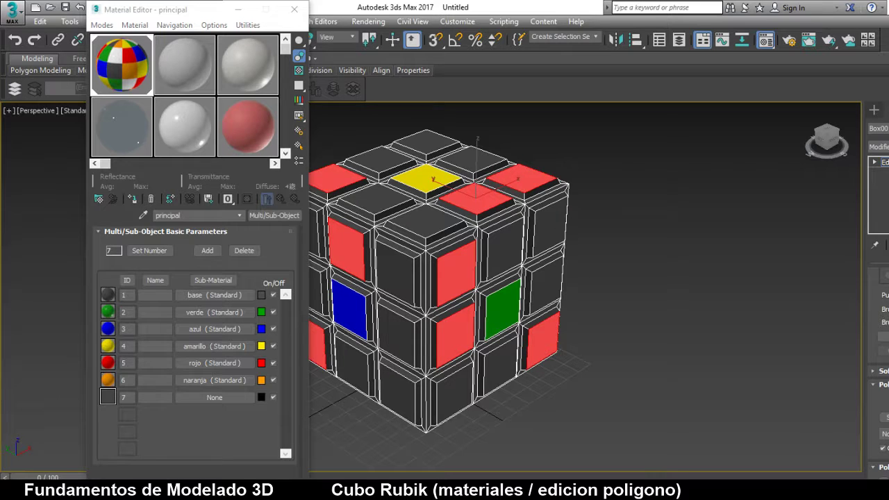
- Assign naranja (ID 6) to the right-hand face's near bottom tile, the left-hand face's near top tile and the top face's back-right edge tile
left_click(448, 382)
left_click(394, 272, "ctrl")
left_click(467, 165, "ctrl")
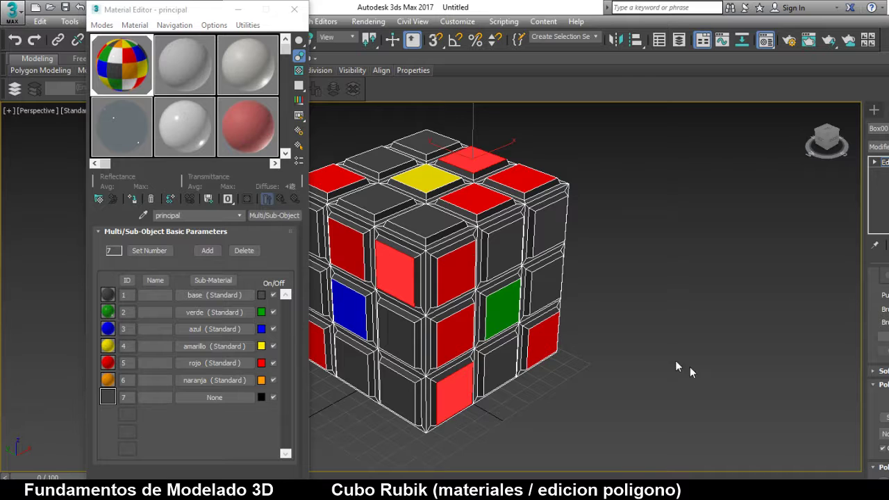
key("Return")
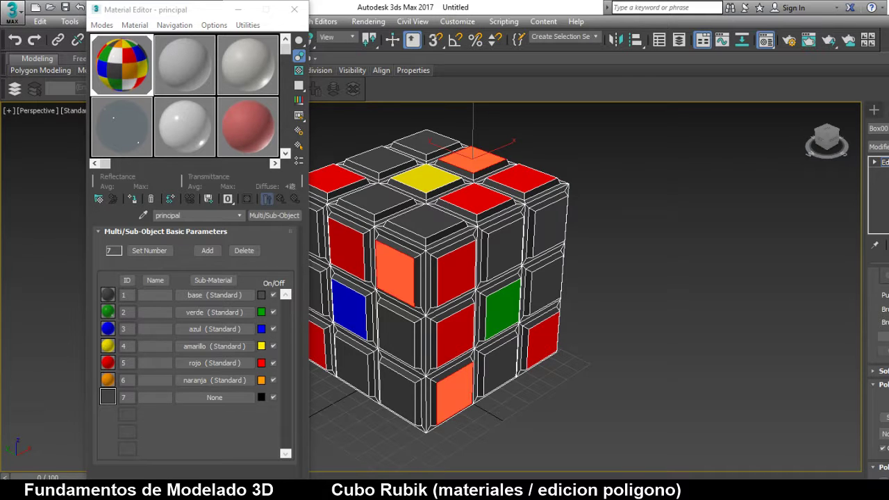
- Assign azul (ID 3) to two front-left tiles on top, the right-hand face's far middle tile and the left-hand face's near bottom tile
left_click(401, 218)
left_click(379, 199, "ctrl")
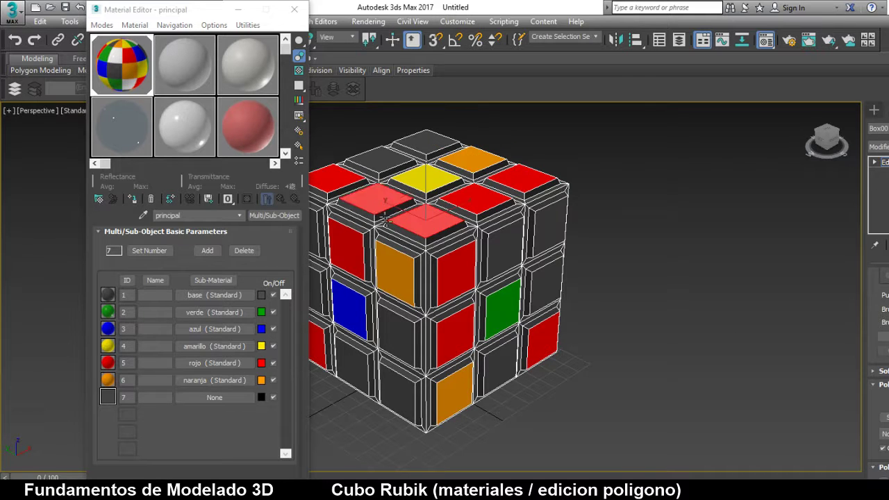
left_click(551, 284, "ctrl")
left_click(394, 386, "ctrl")
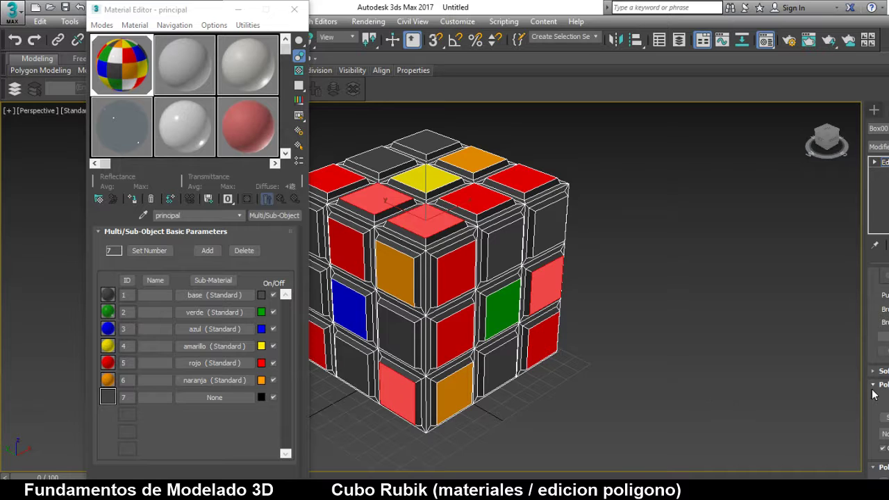
key("Return")
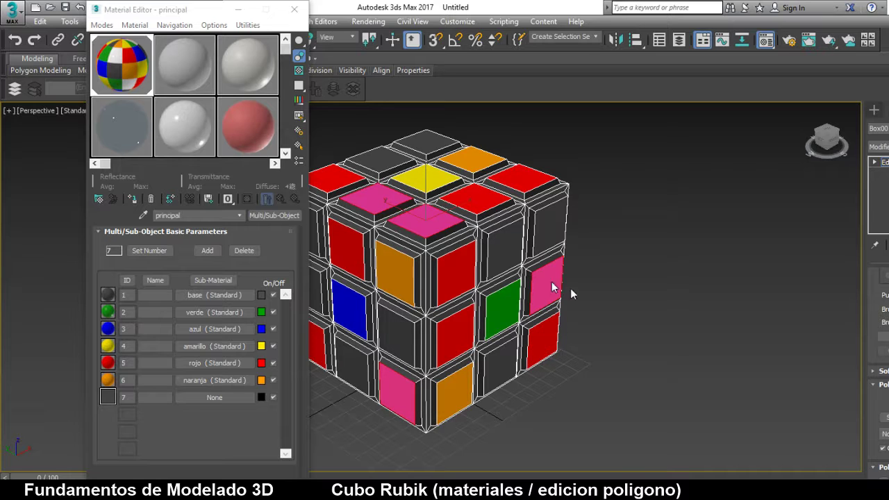
- Assign verde (ID 2) to the top face's back-left edge tile and amarillo (ID 4) to its rear corner tile
left_click(392, 155)
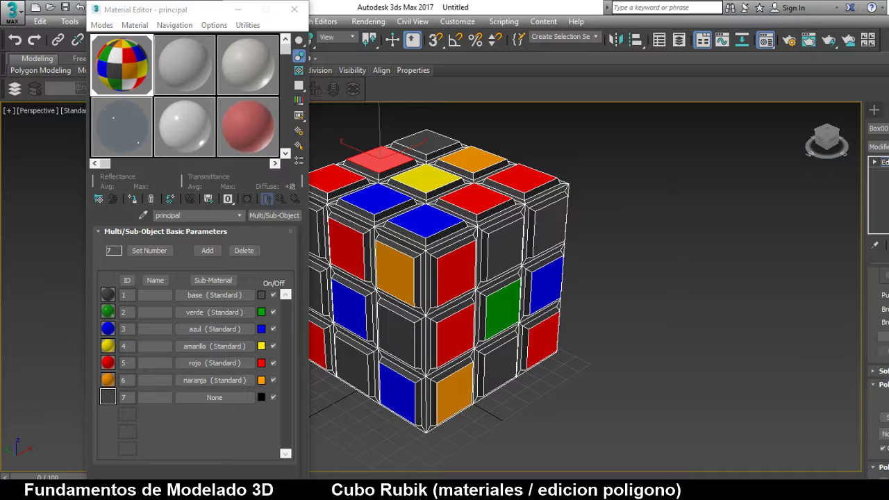
left_click(425, 145)
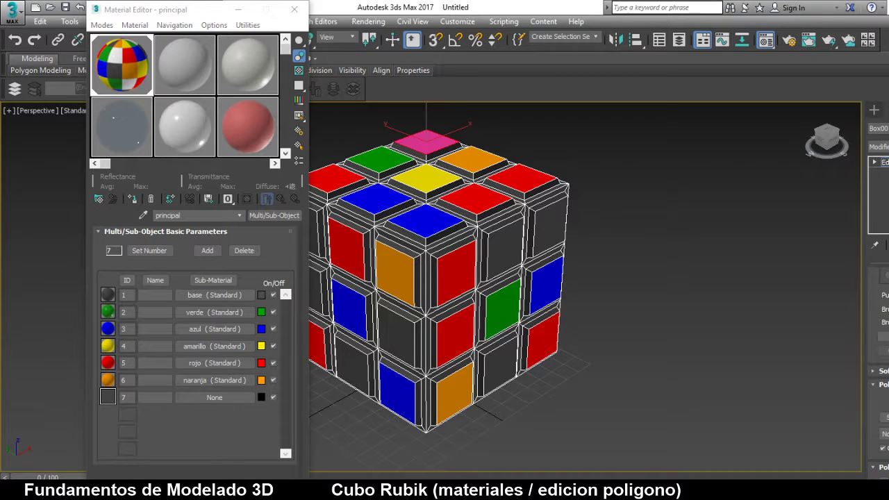
- Assign naranja (ID 6) to the left-hand face's bottom middle and near middle-row tiles and the right-hand face's far top tile
left_click(364, 369)
left_click(397, 333, "ctrl")
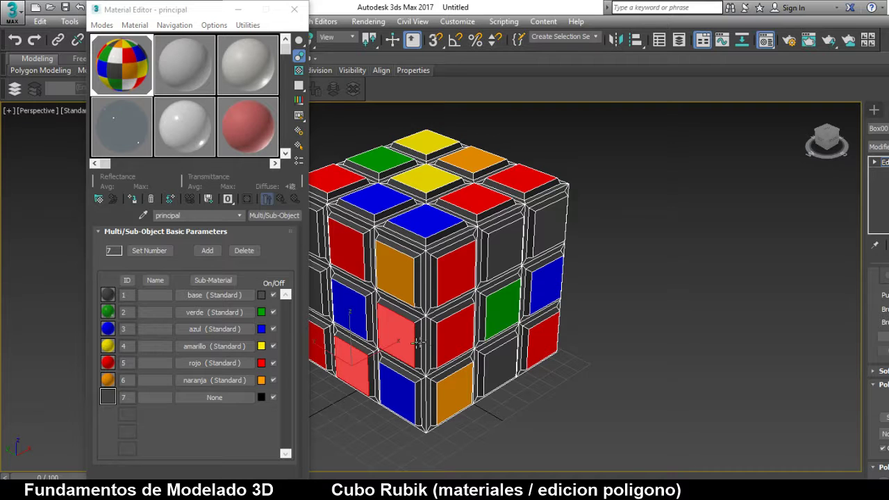
left_click(548, 224, "ctrl")
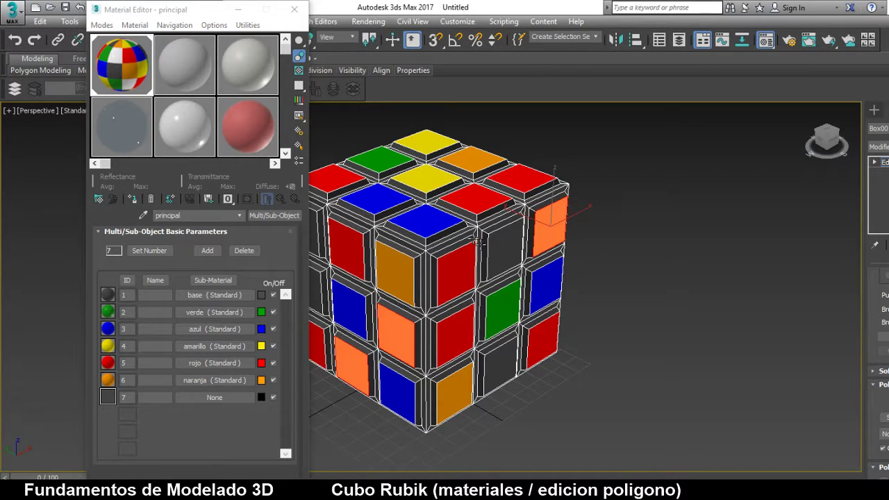
- Assign naranja (ID 6) to the right-hand face's top middle and bottom middle tiles and the left-hand face's far middle-row tile
left_click(501, 253)
left_click(490, 371, "ctrl")
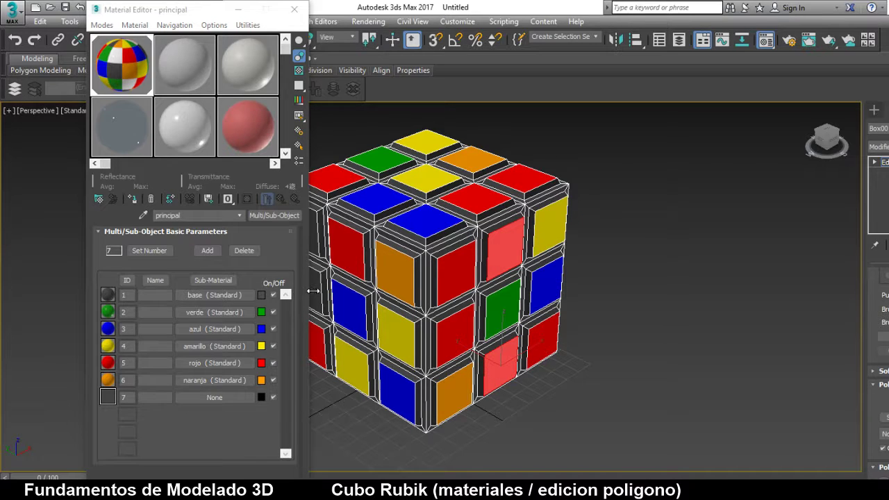
left_click(315, 292, "ctrl")
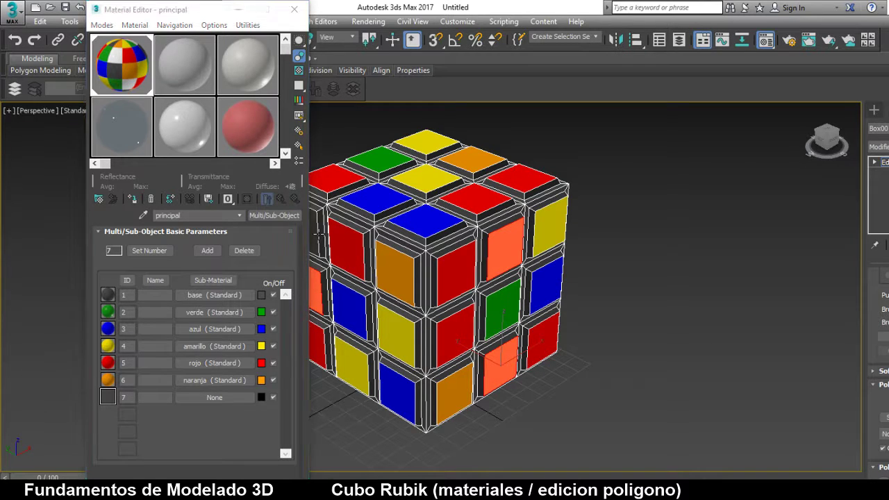
- Close the Material Editor and assign azul (ID 3) to the left-hand face's far top tile
left_click(295, 9)
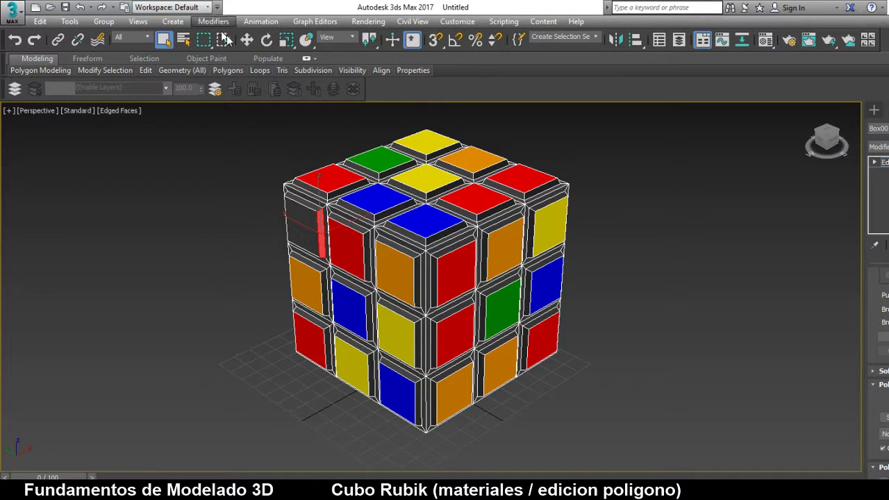
left_click(293, 240)
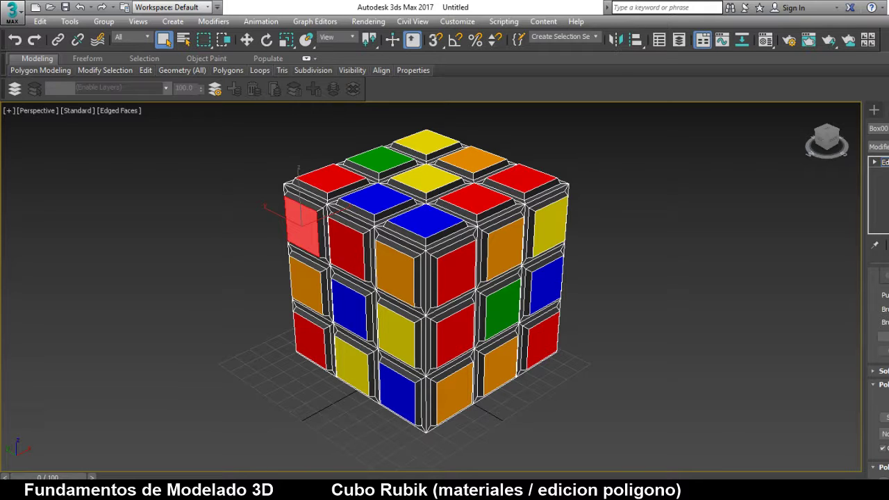
left_click(213, 404)
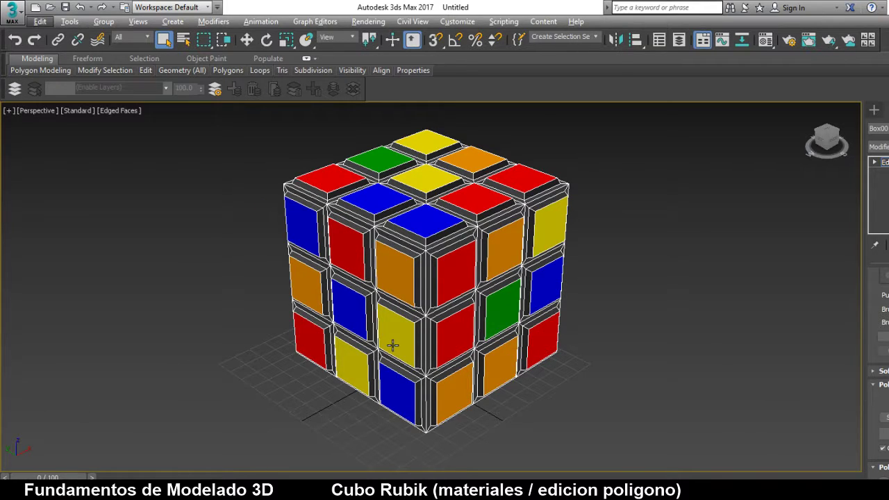
- Turn on safe frames for the perspective view, frame the whole cube and render it
scroll(392, 345, "up", 3)
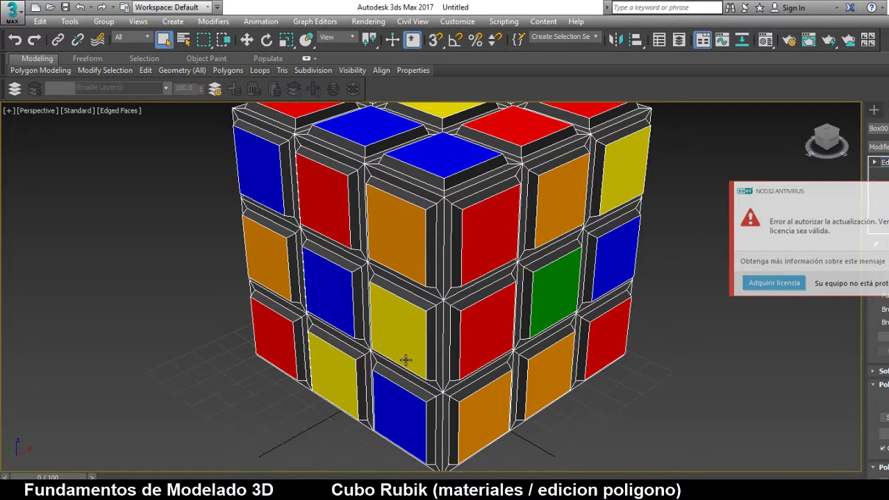
middle_click_drag(405, 360, 426, 326)
key("super")
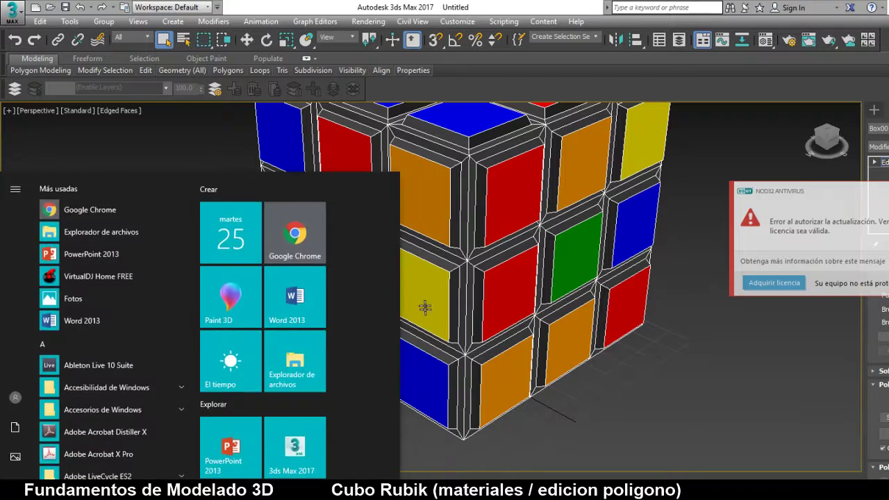
left_click(424, 301)
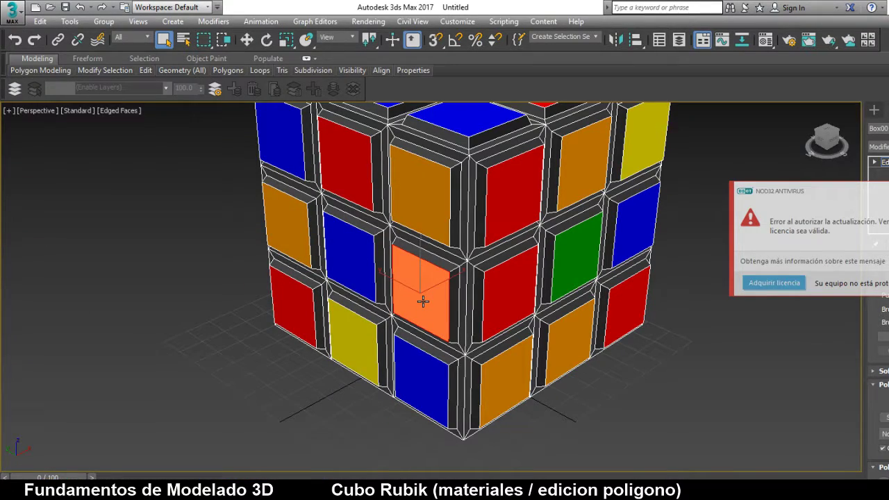
mouse_move(422, 300)
middle_mouse_down("alt")
mouse_move(421, 272)
mouse_move(419, 292)
mouse_move(421, 271)
mouse_move(470, 229)
mouse_move(421, 308)
middle_mouse_up("alt")
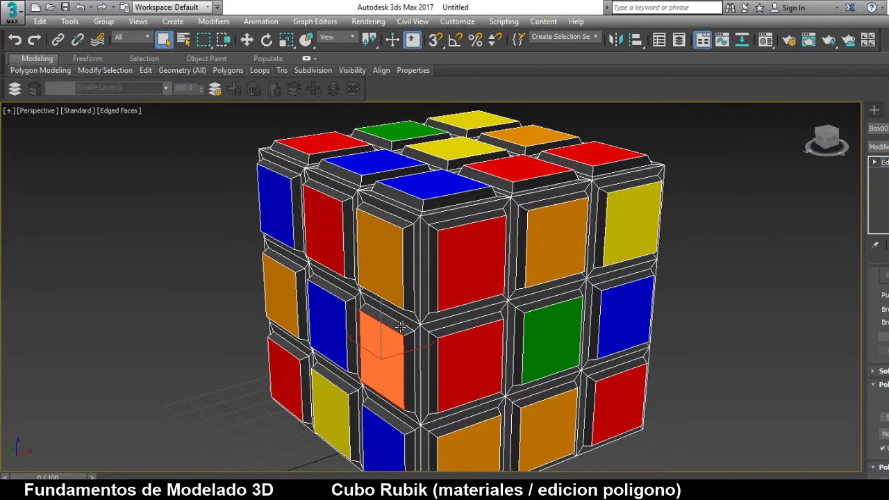
key("shift+f")
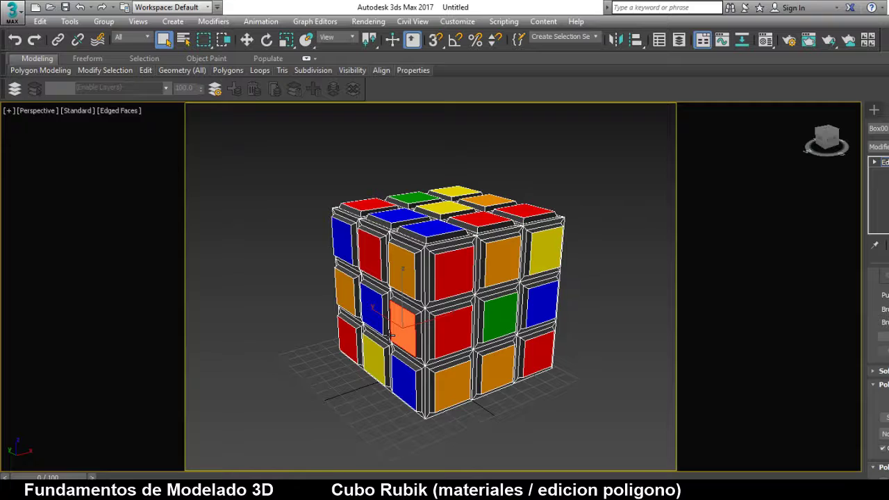
scroll(473, 307, "up", 2)
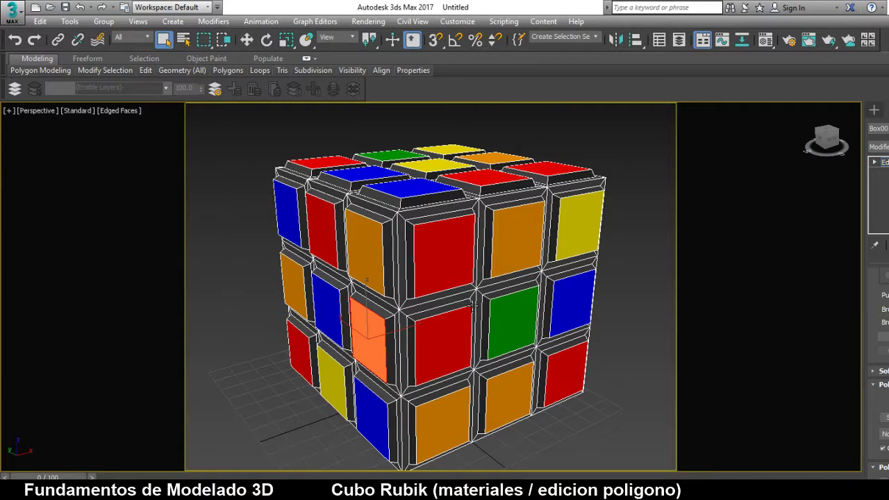
key("shift+q")
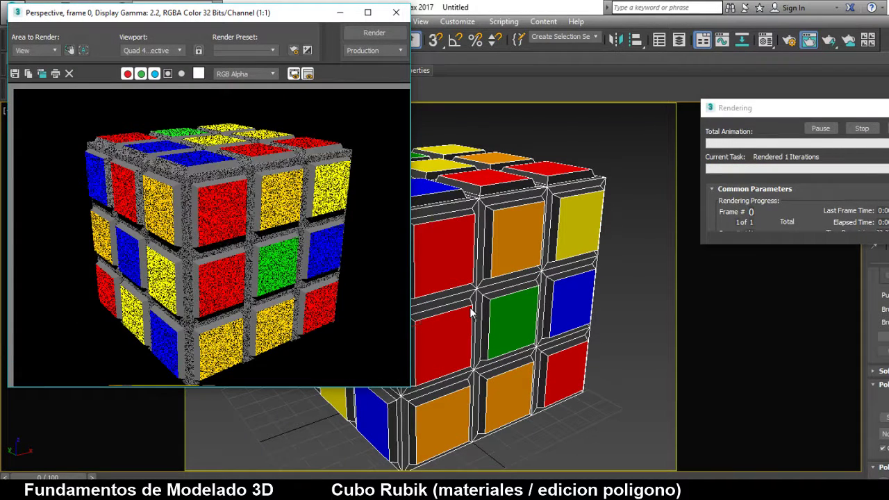